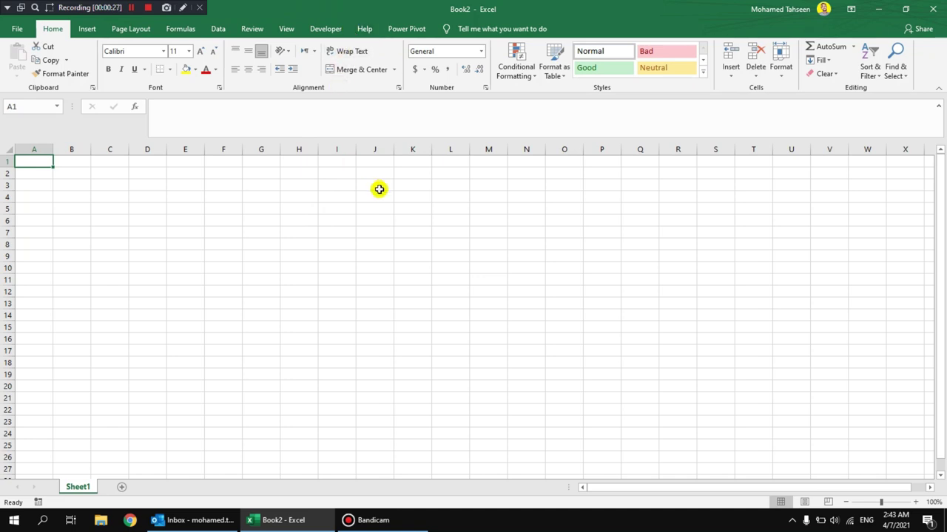
Open Customize the Ribbon and add a new custom tab
left_click(311, 199)
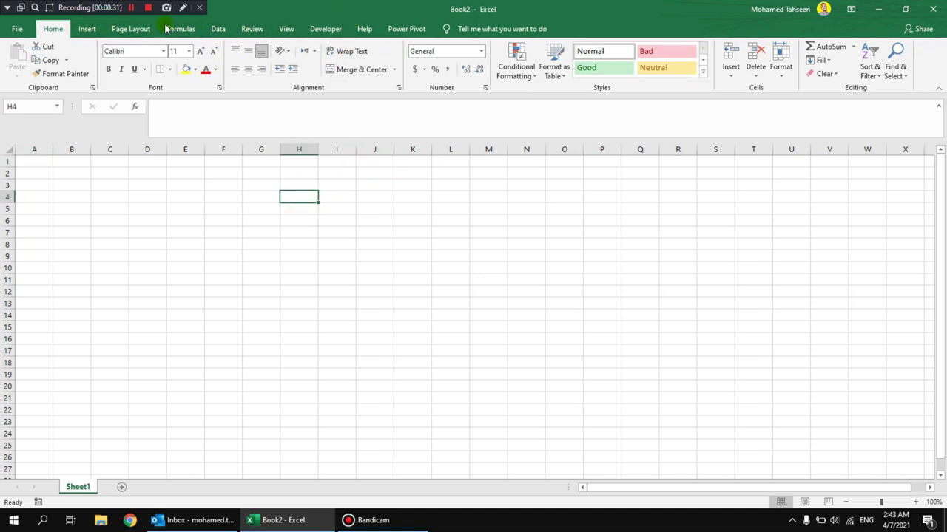
right_click(303, 62)
right_click(190, 51)
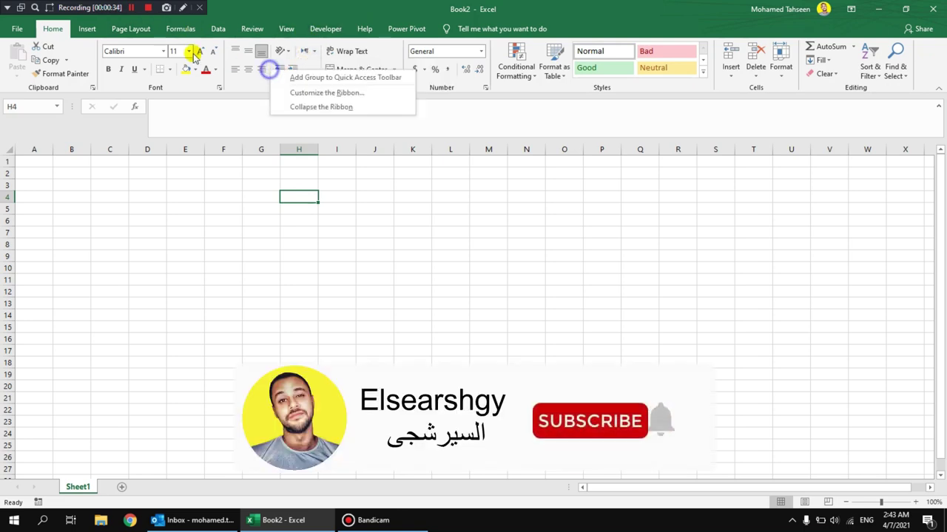
right_click(339, 53)
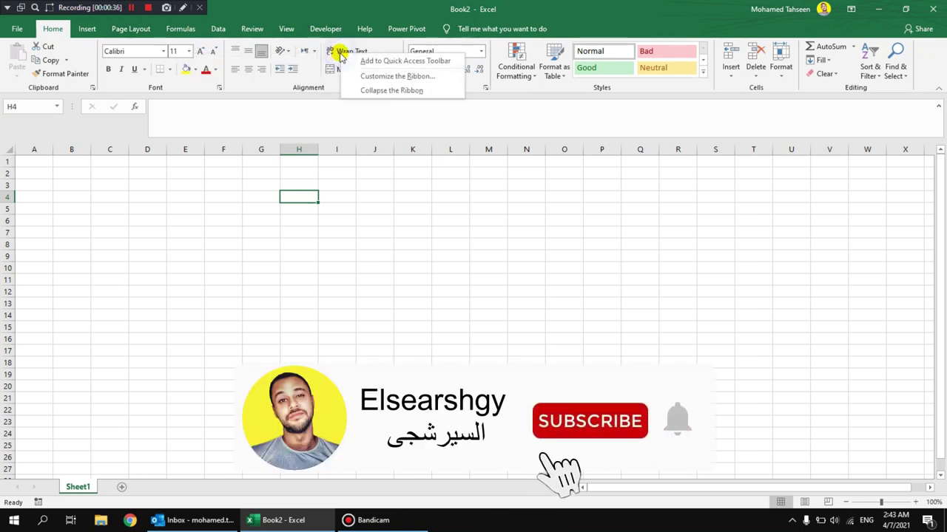
left_click(400, 77)
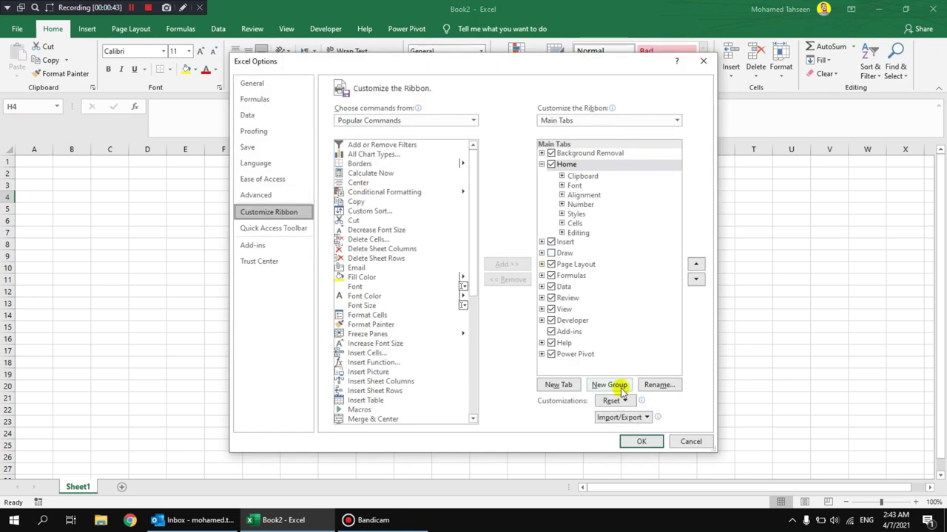
left_click(567, 386)
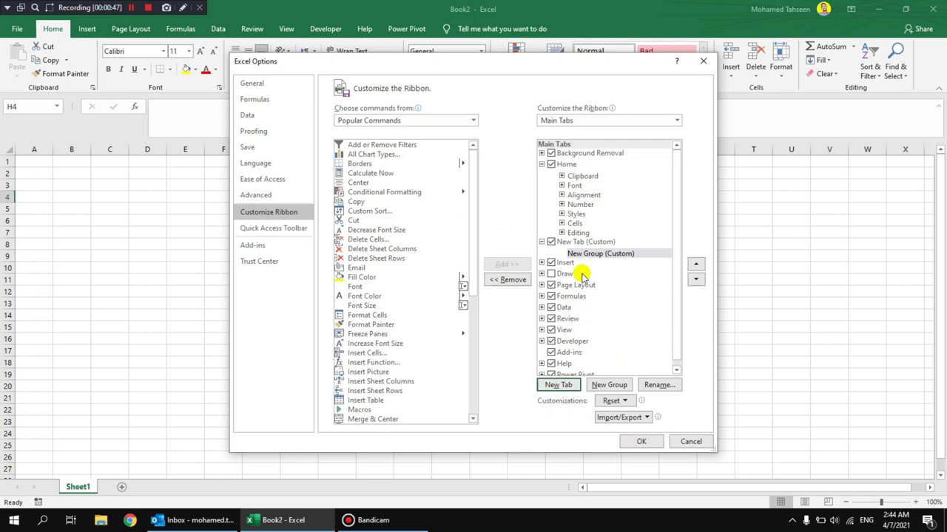
Rename the new custom tab to the user's name
left_click(584, 242)
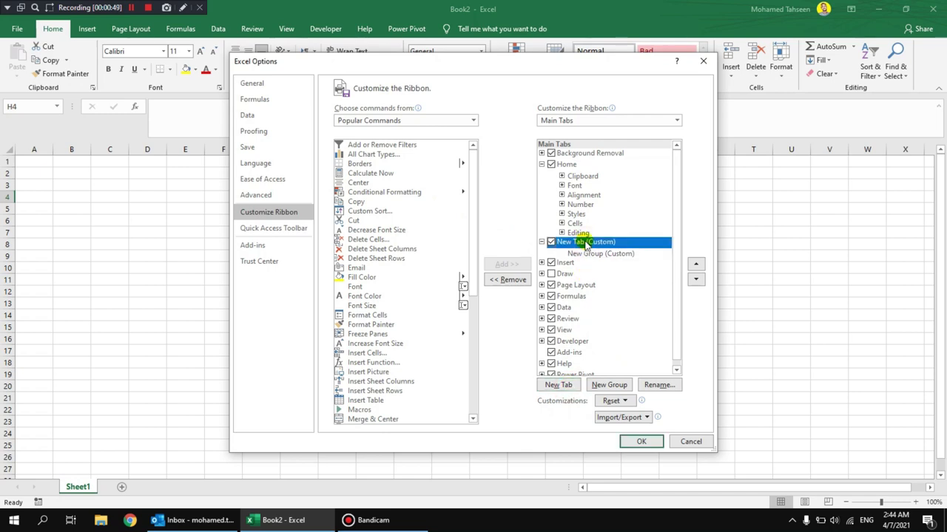
right_click(579, 248)
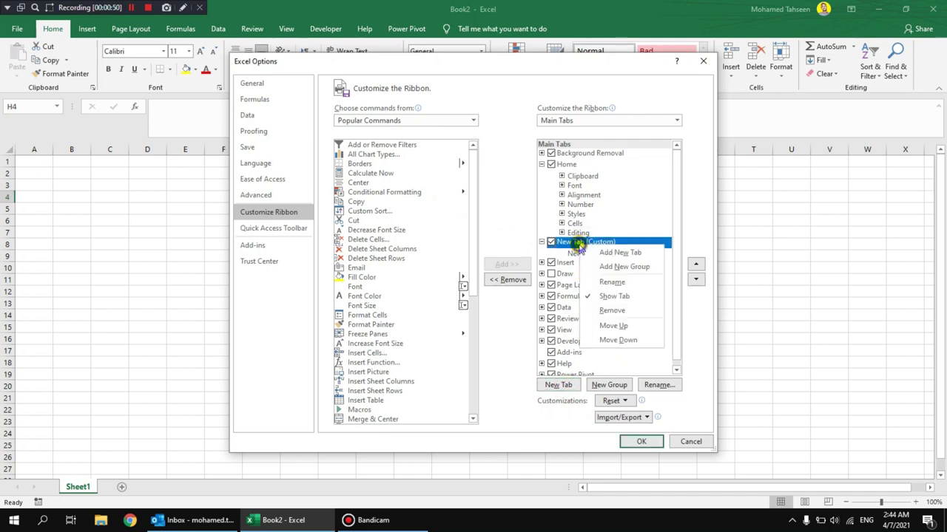
left_click(615, 283)
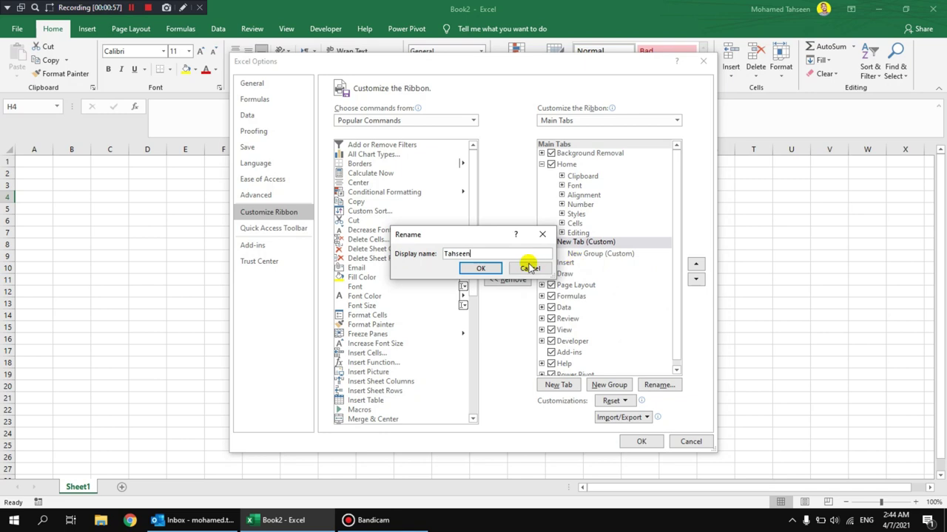
left_click(484, 269)
Remove the default New Group (Custom) from the tab and apply the changes
left_click(617, 255)
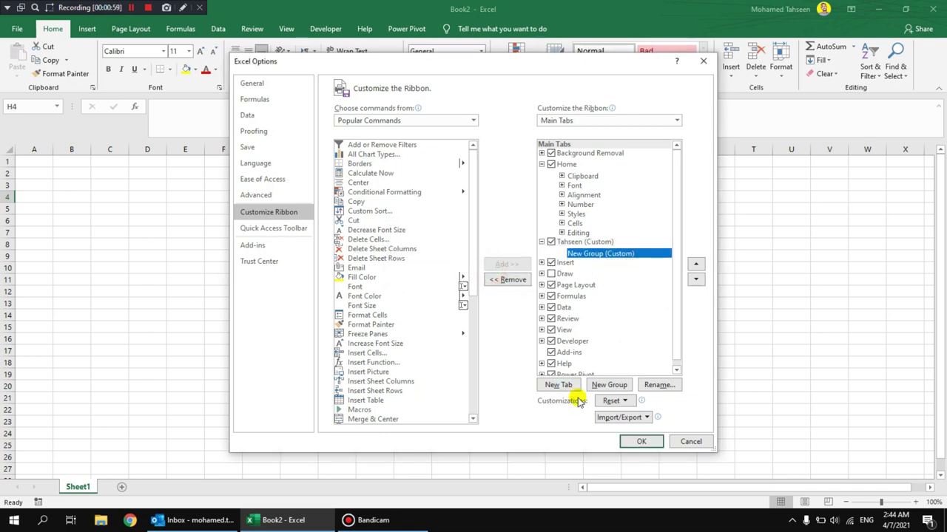
right_click(618, 255)
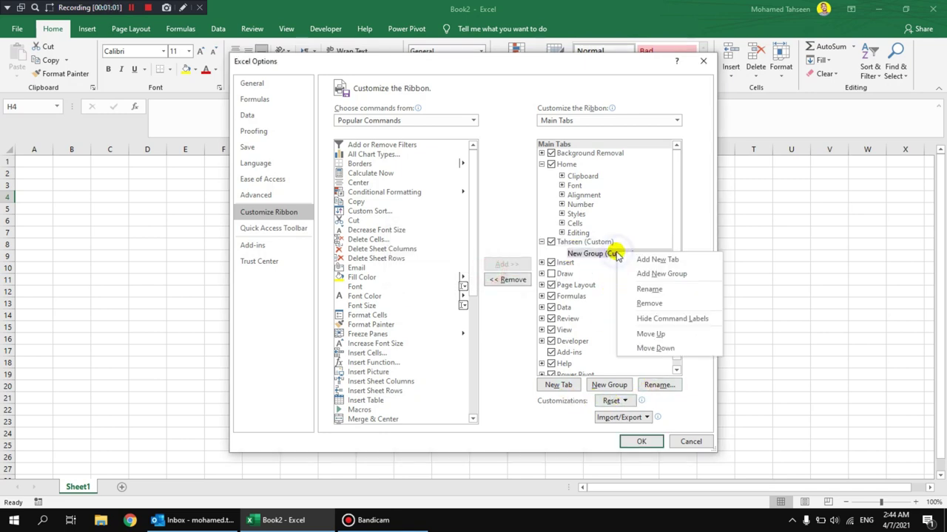
left_click(642, 302)
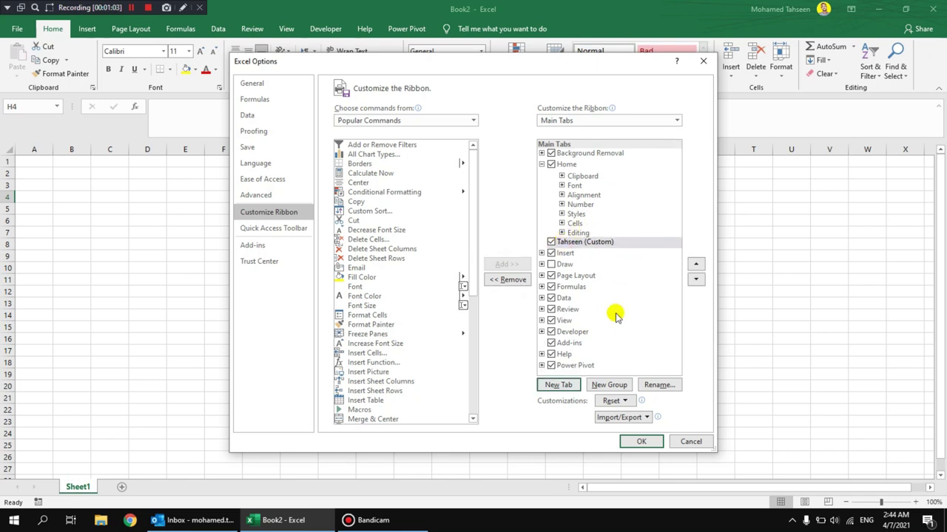
left_click(641, 442)
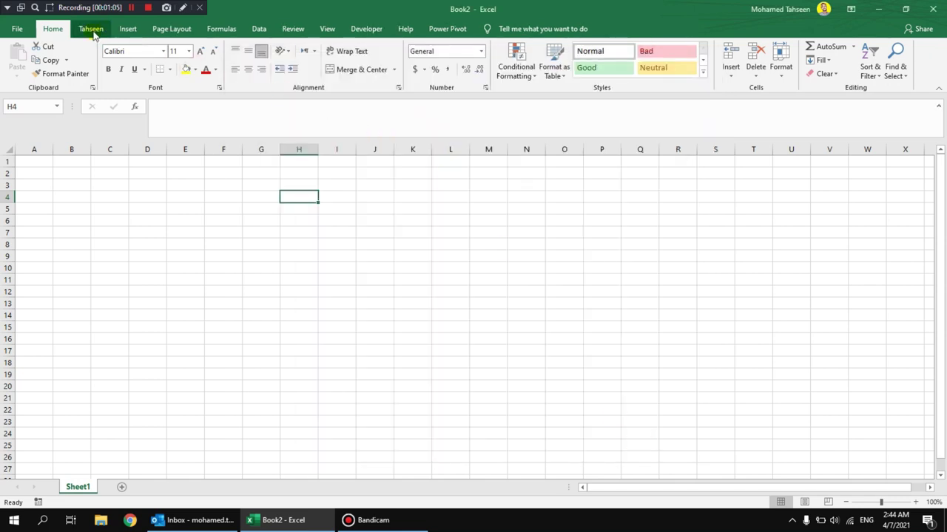
Switch to the custom tab and reopen Customize the Ribbon
left_click(92, 31)
right_click(437, 64)
left_click(481, 70)
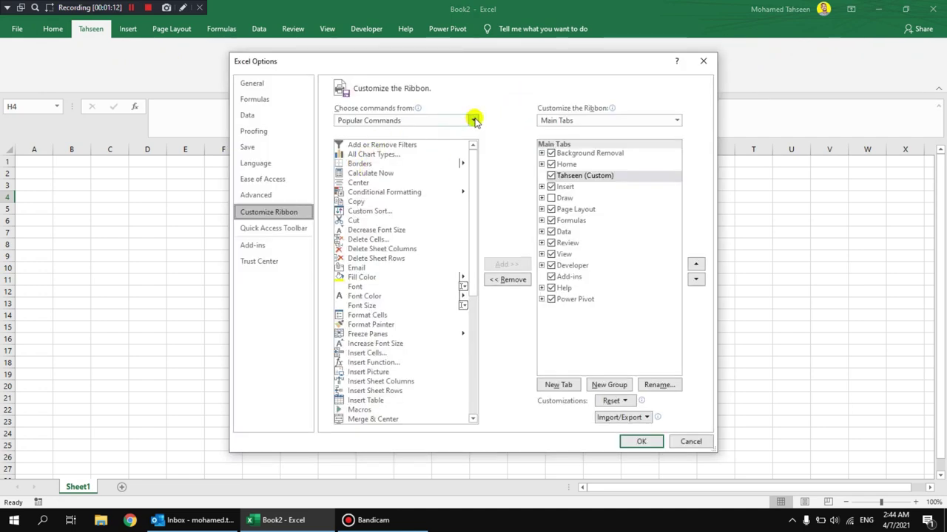
scroll(396, 208, "down", 1)
scroll(395, 208, "down", 3)
scroll(398, 209, "up", 3)
scroll(398, 207, "down", 5)
scroll(397, 211, "down", 2)
scroll(403, 221, "up", 2)
scroll(407, 237, "up", 6)
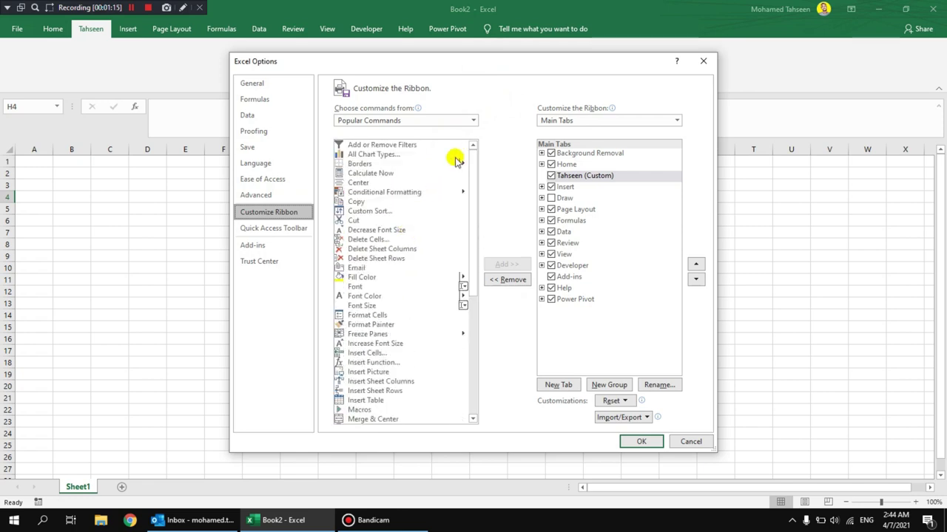
Set Choose commands from to Main Tabs and select Home's Clipboard group
left_click(473, 121)
left_click(358, 201)
left_click(339, 164)
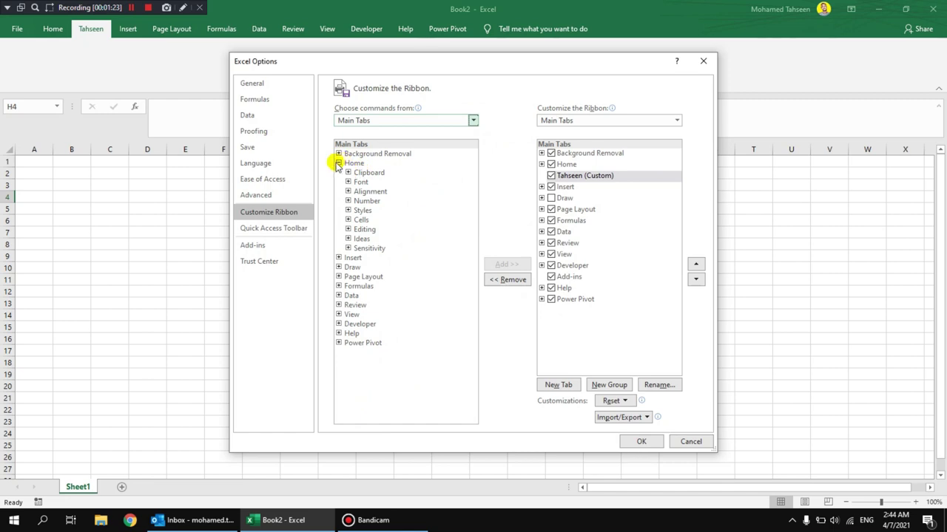
left_click(348, 173)
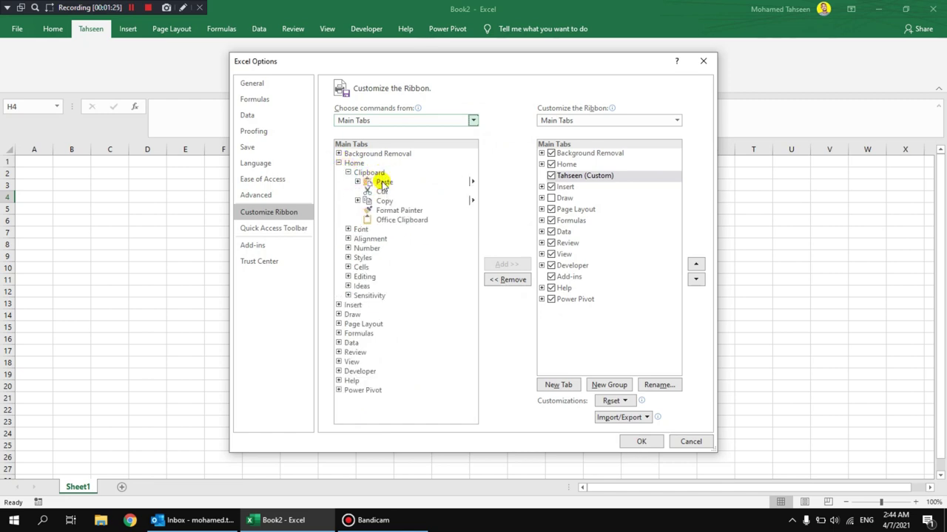
left_click(349, 173)
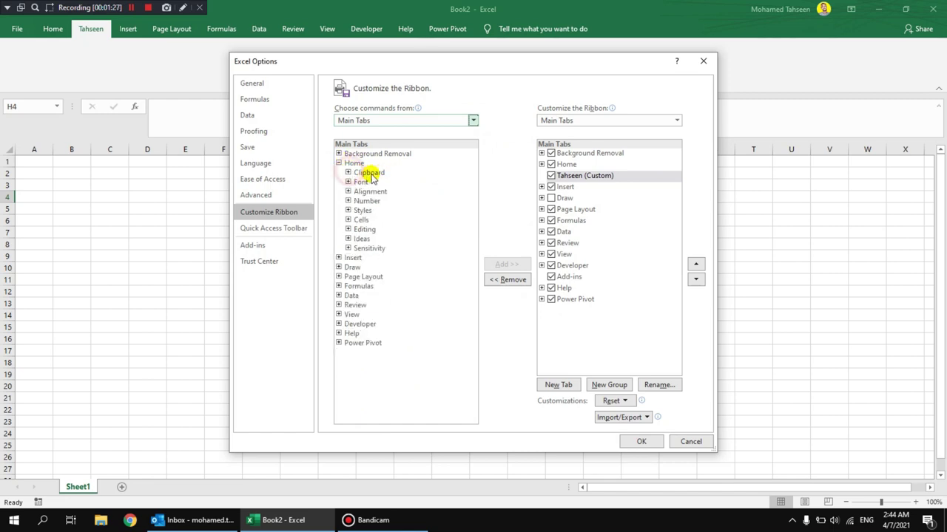
left_click(368, 173)
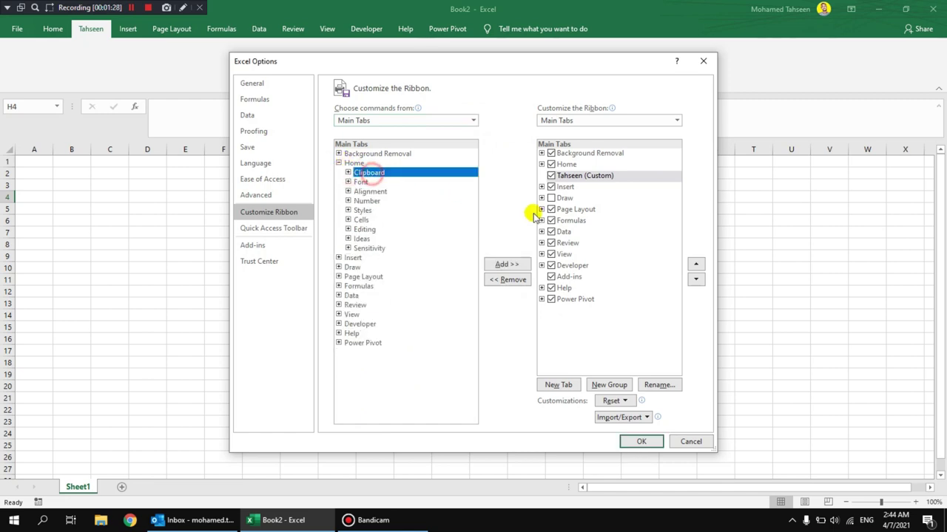
Add the Clipboard group to the custom tab, then select Styles > Conditional Formatting
left_click(506, 264)
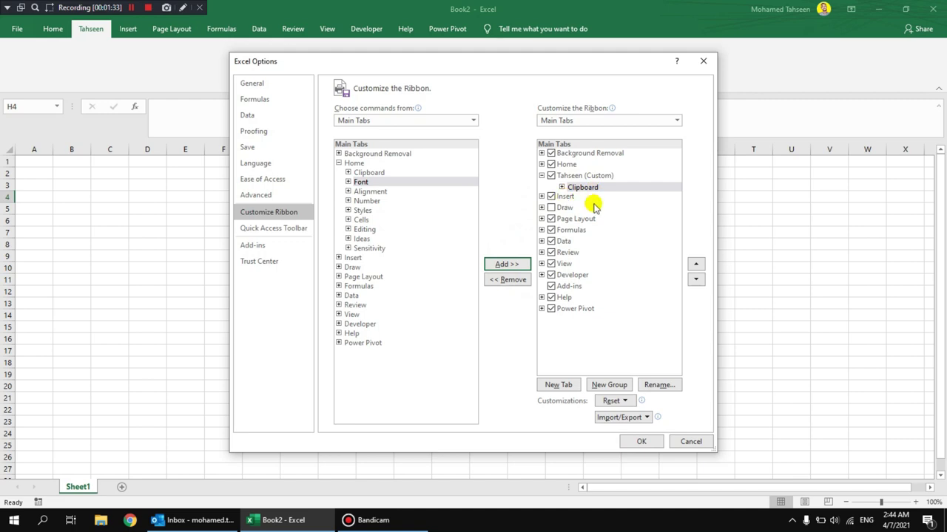
left_click(348, 192)
left_click(348, 191)
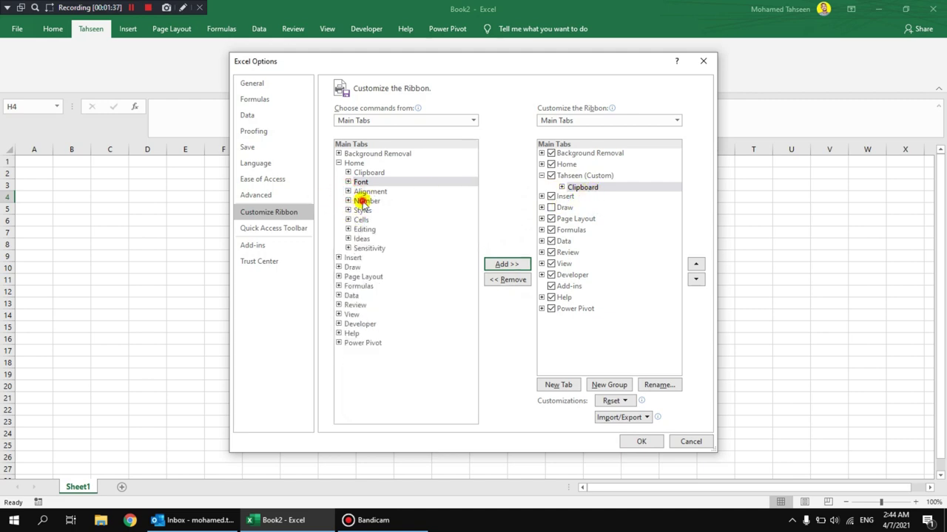
left_click(362, 201)
left_click(352, 210)
left_click(348, 211)
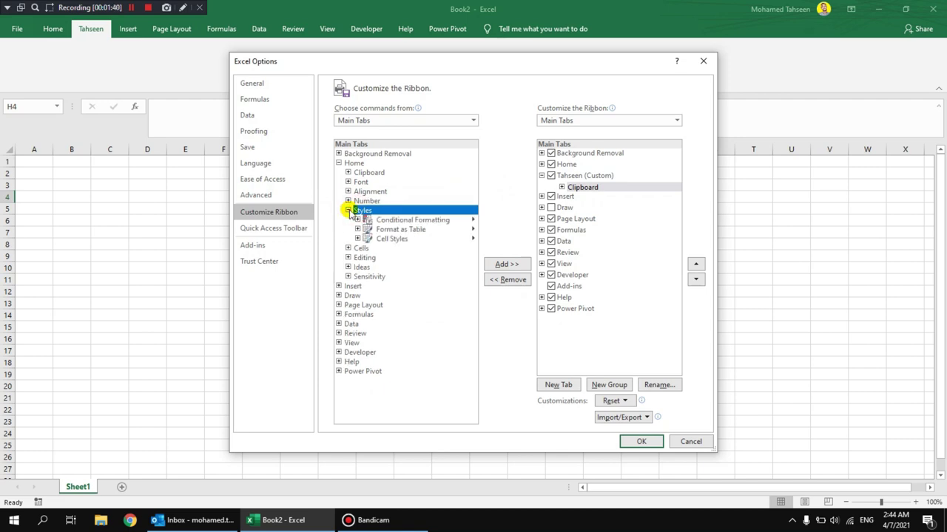
left_click(393, 220)
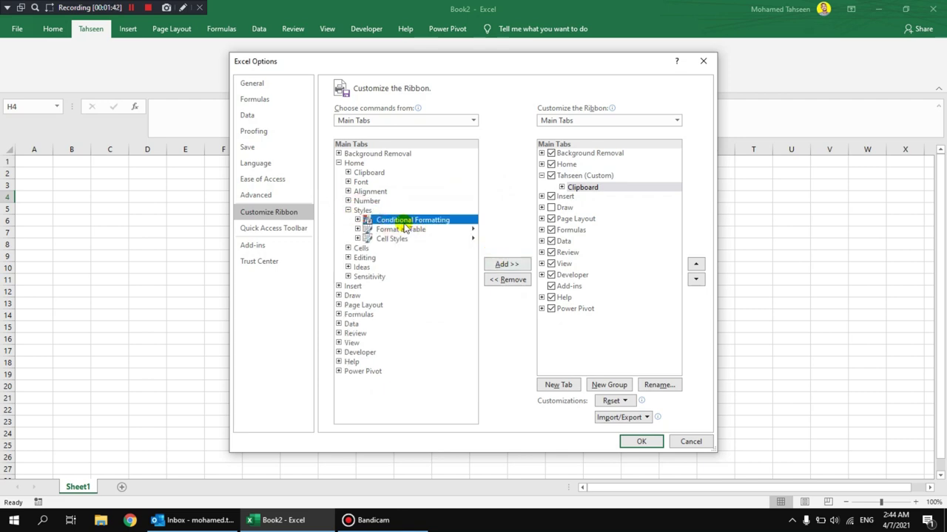
left_click(514, 266)
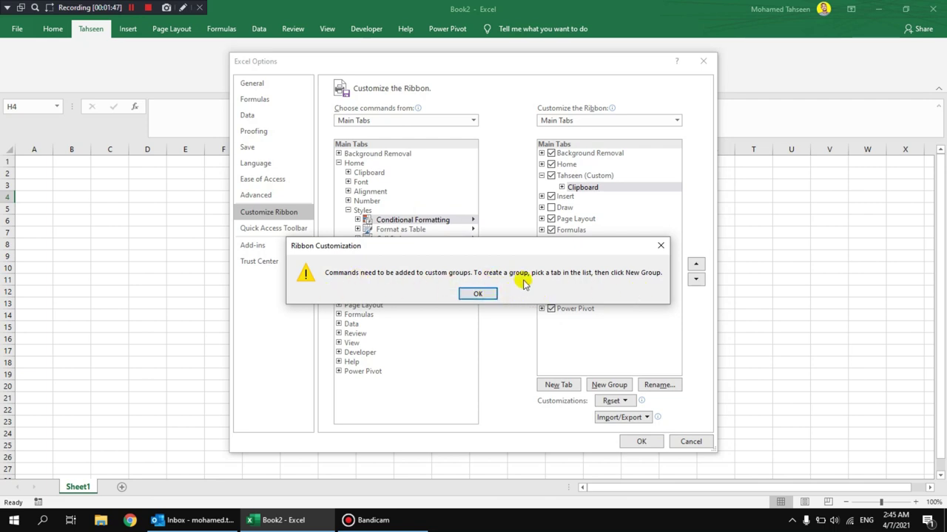
left_click(481, 294)
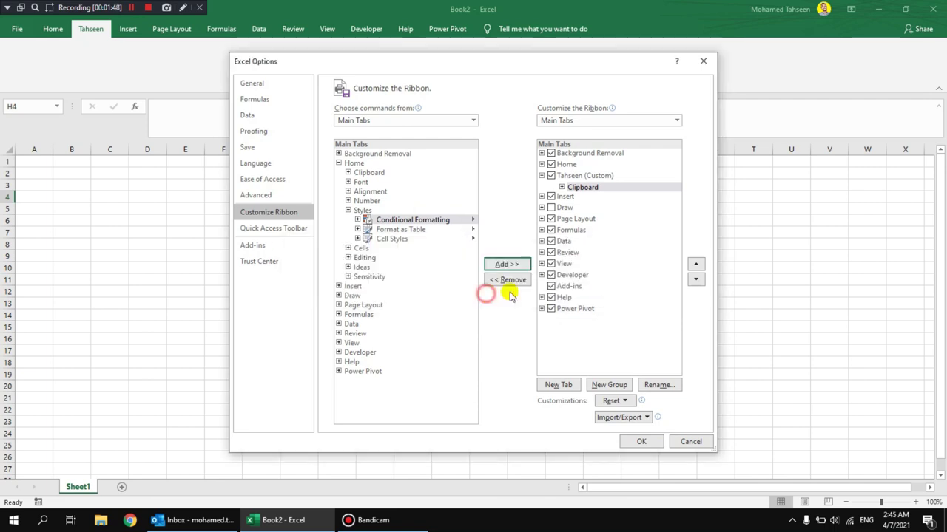
Add a new group to the custom tab, then remove it again
left_click(615, 386)
left_click(601, 198)
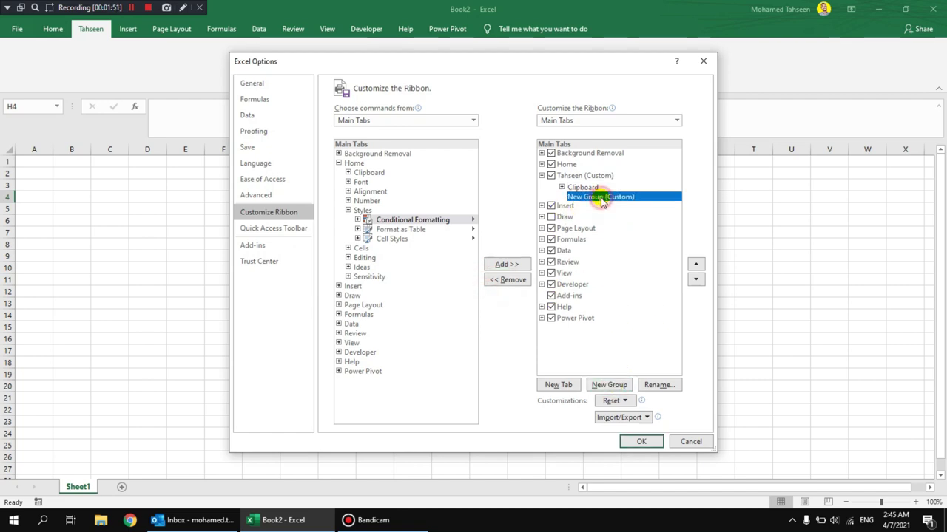
right_click(601, 198)
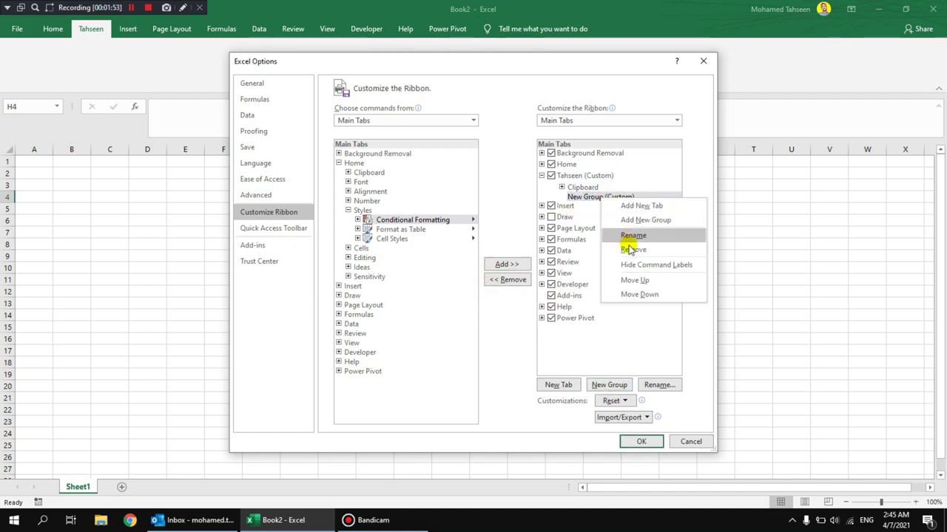
left_click(630, 249)
Create a new group on the custom tab holding Conditional Formatting, and apply
left_click(585, 178)
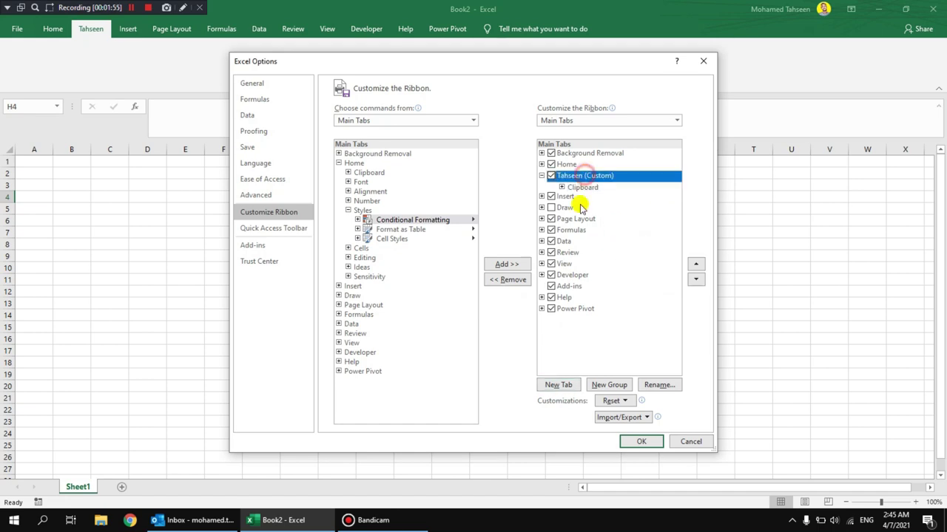
left_click(619, 385)
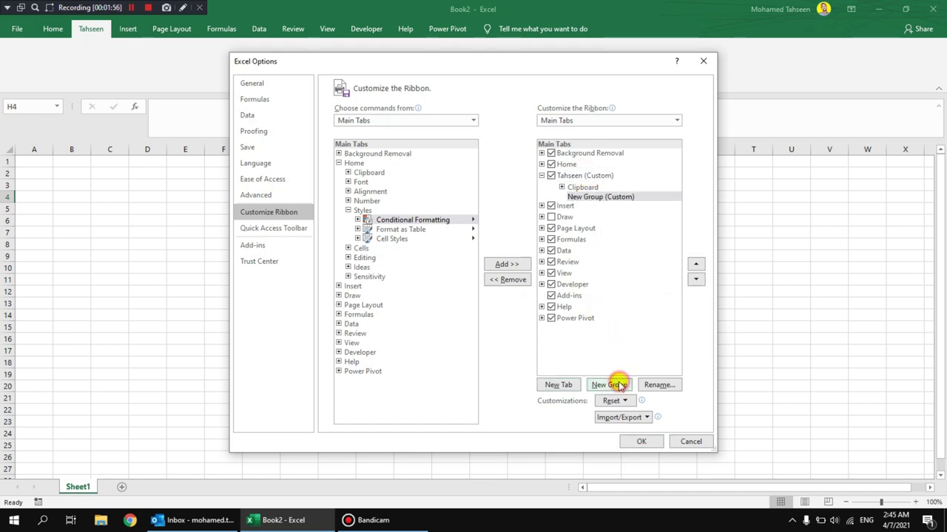
left_click(589, 198)
left_click(419, 220)
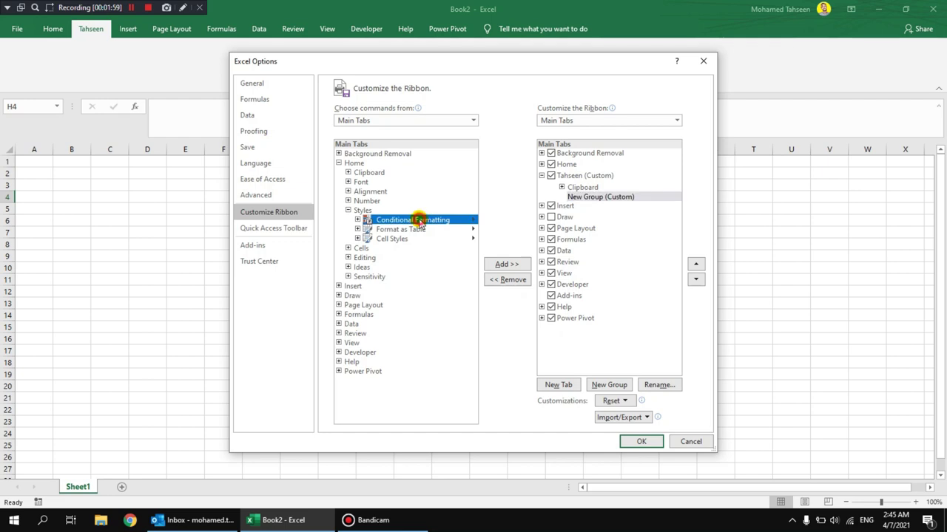
left_click(510, 266)
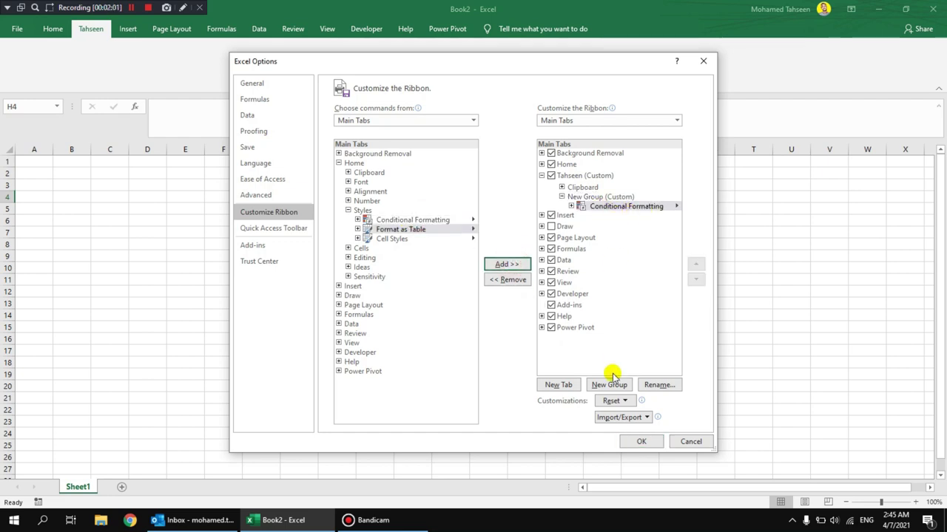
left_click(639, 441)
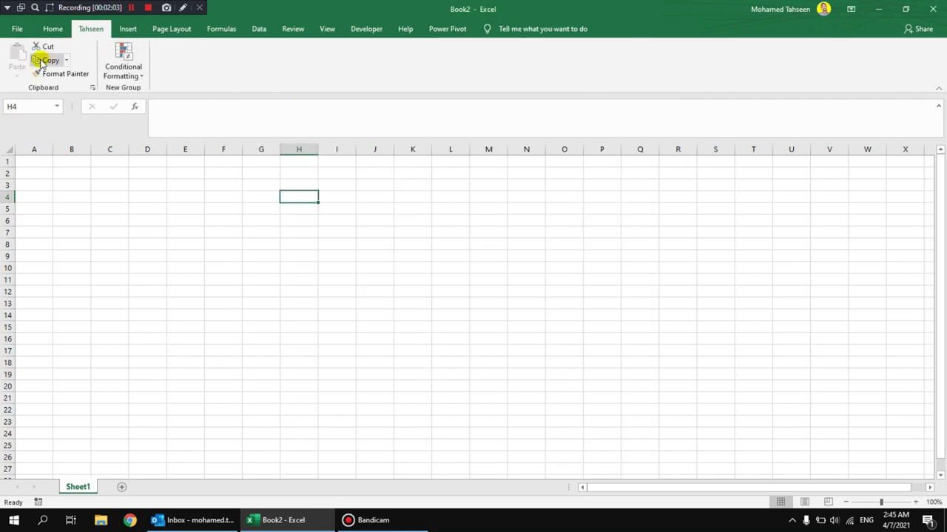
Set the Customize the Ribbon command source to Main Tabs, close it, and show Home
right_click(263, 63)
left_click(304, 72)
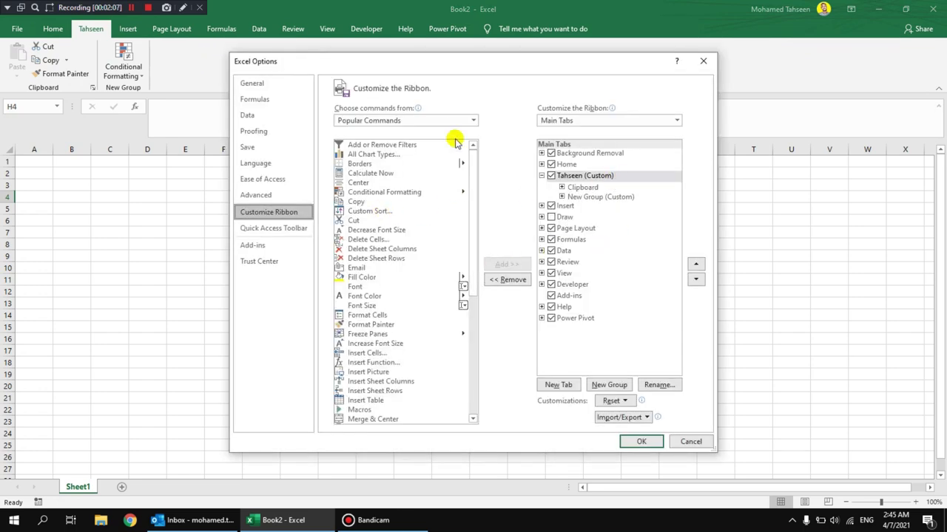
left_click(458, 121)
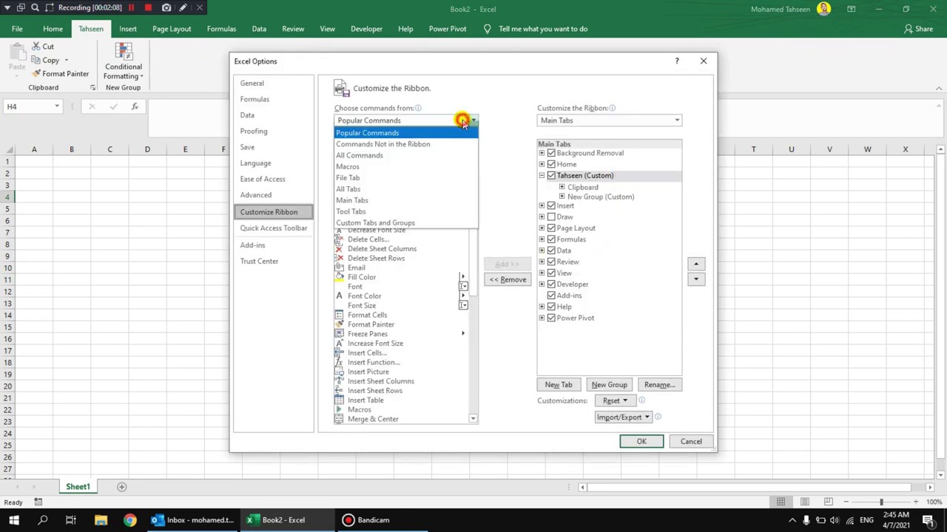
left_click(367, 201)
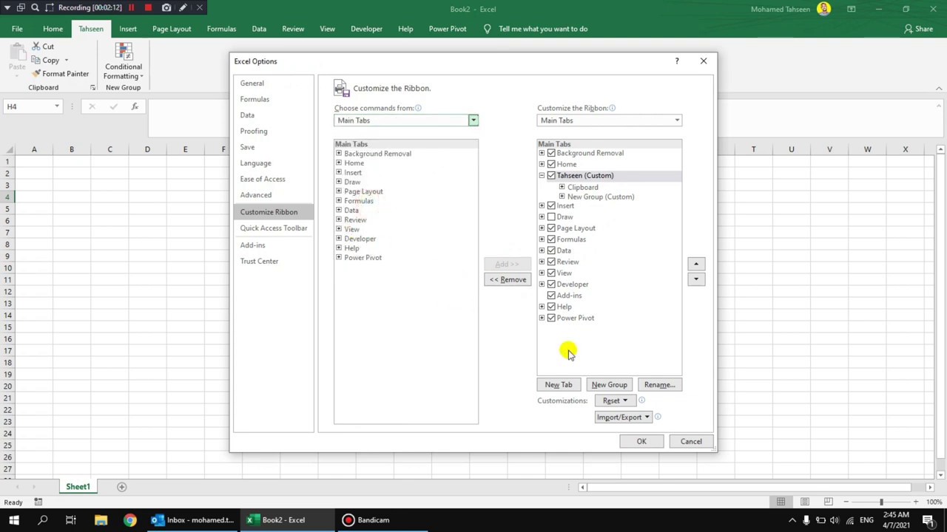
left_click(657, 442)
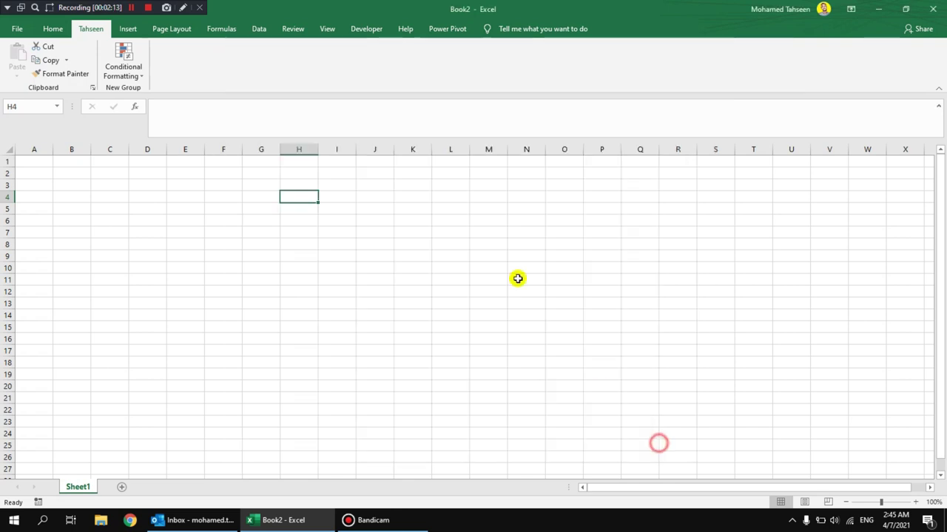
left_click(52, 33)
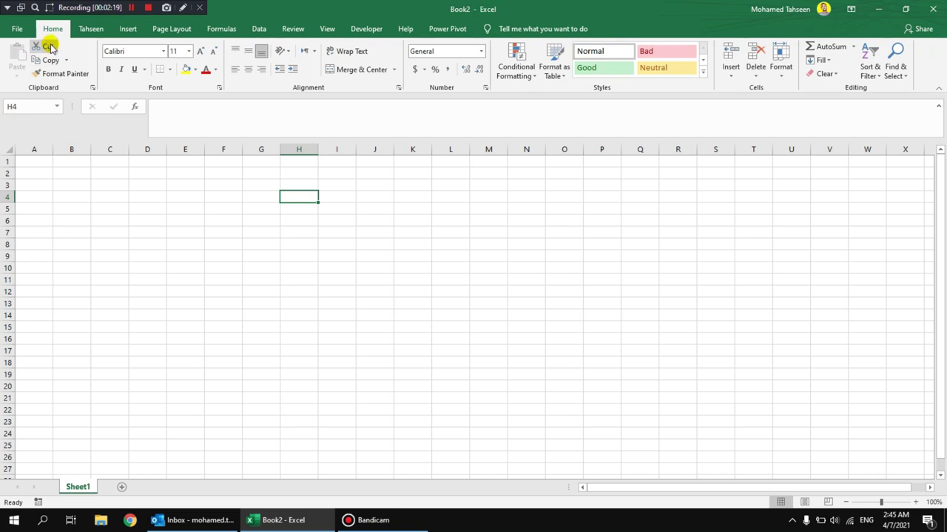
From the custom tab, reopen Customize the Ribbon listing Main Tabs commands
left_click(93, 30)
right_click(298, 61)
left_click(342, 70)
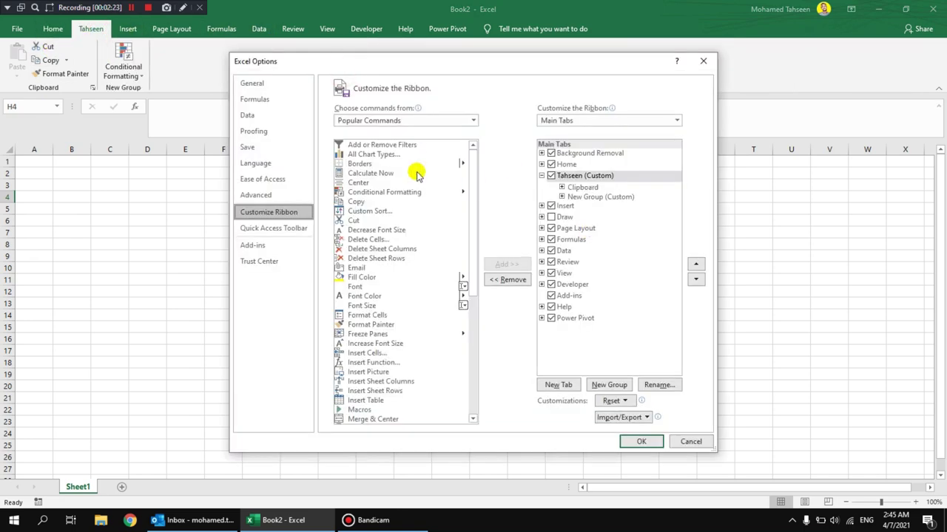
left_click(472, 121)
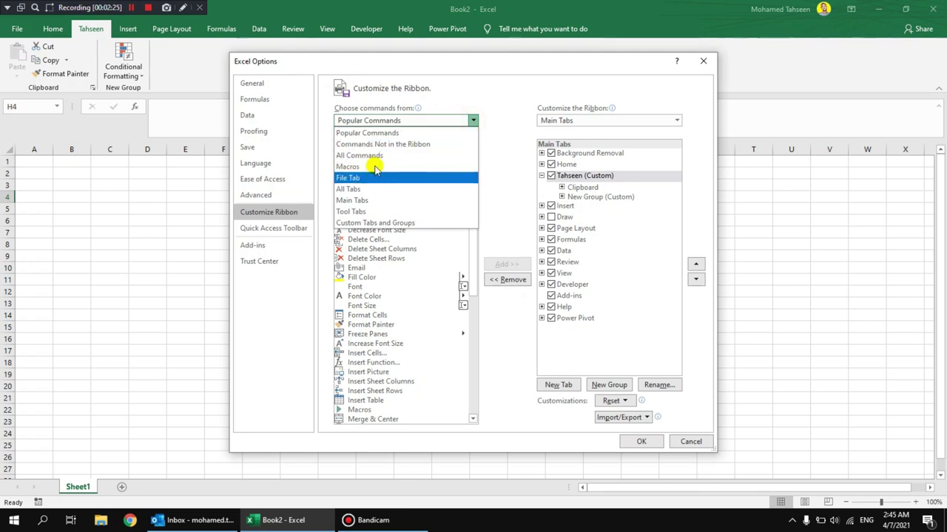
left_click(362, 201)
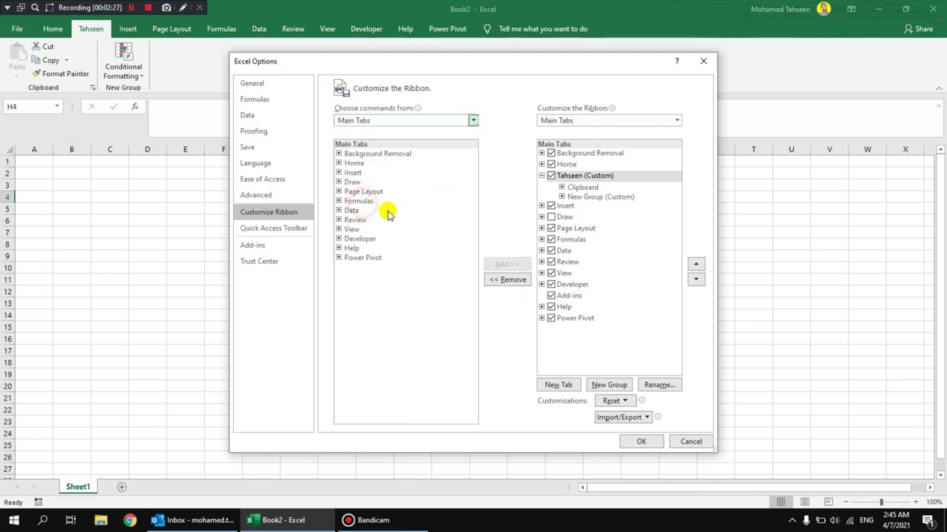
Add Home > Clipboard > Format Painter to the New Group and apply
left_click(338, 163)
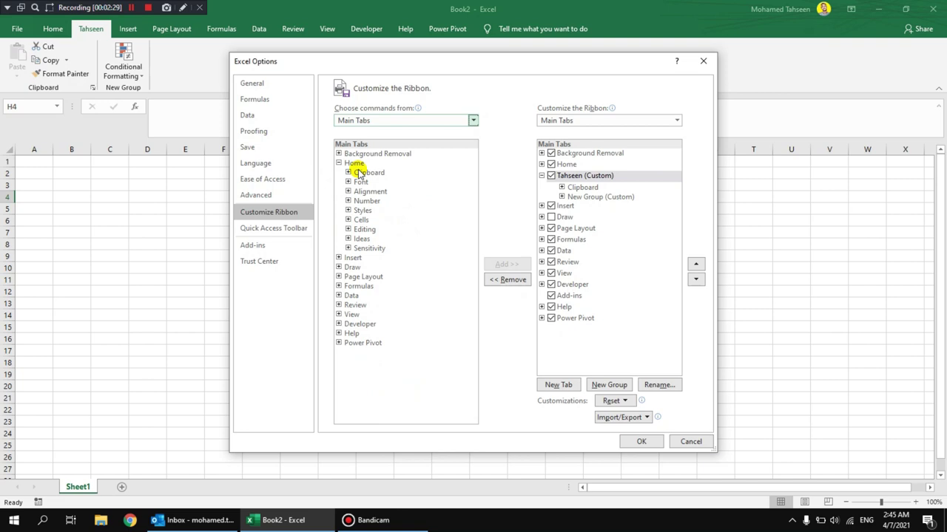
left_click(359, 172)
left_click(348, 172)
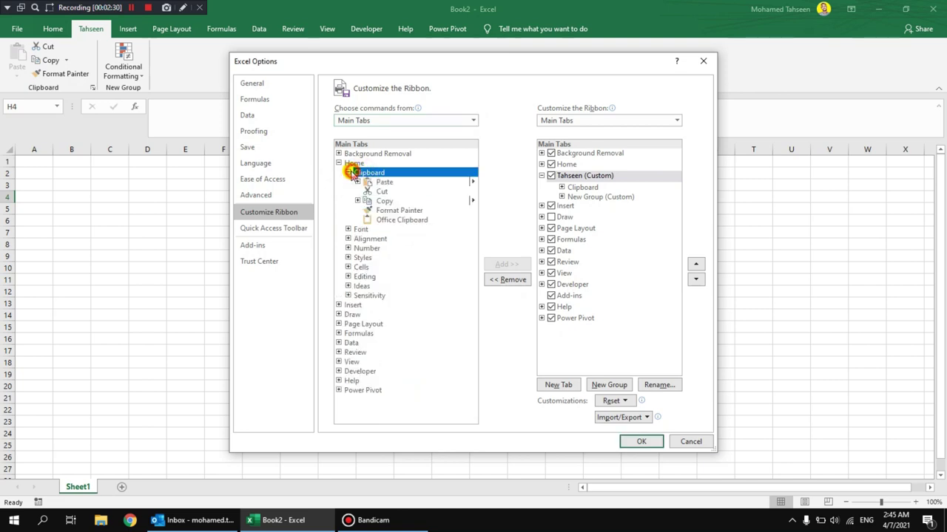
left_click(392, 211)
left_click(598, 198)
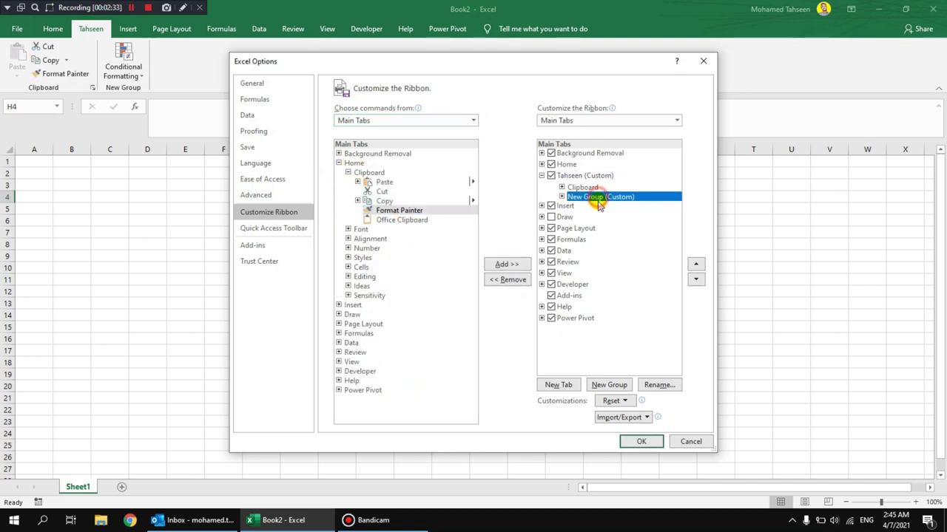
left_click(506, 264)
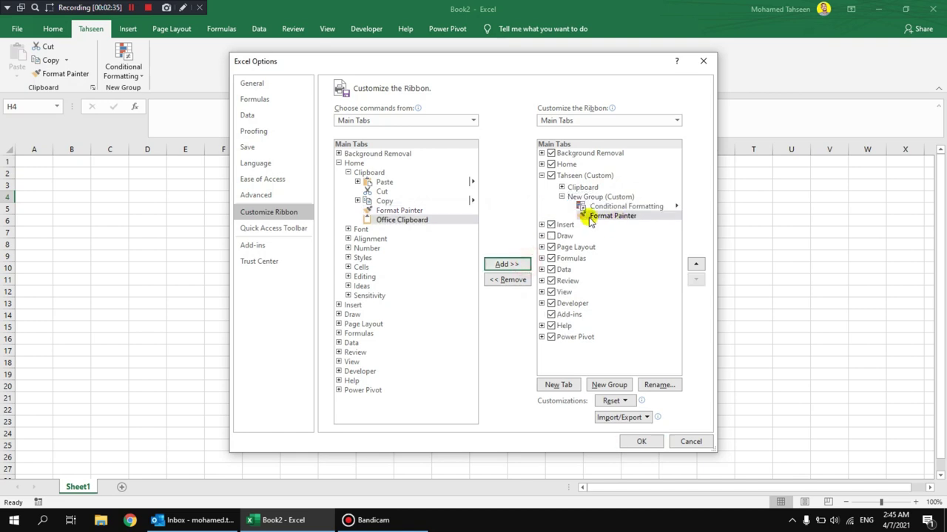
left_click(641, 442)
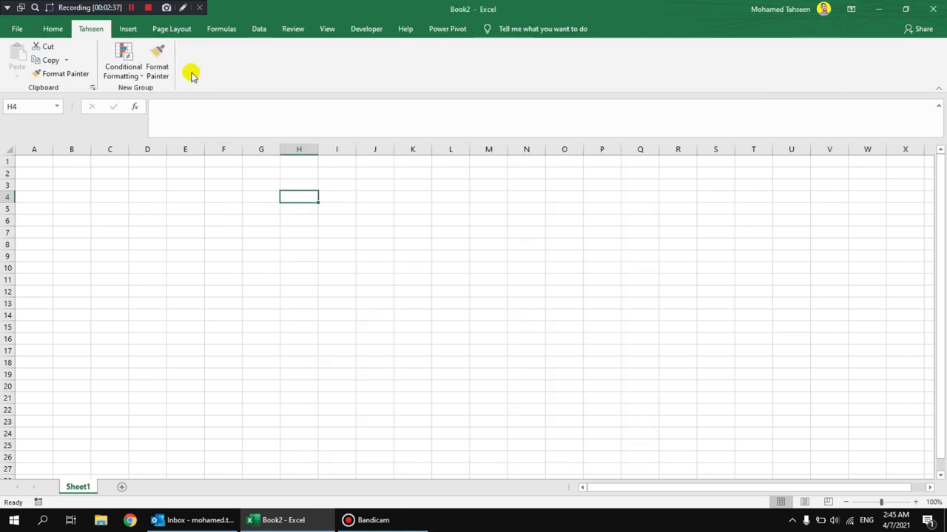
Add the Data tab's Sort & Filter group to the custom tab and apply
right_click(230, 51)
left_click(264, 58)
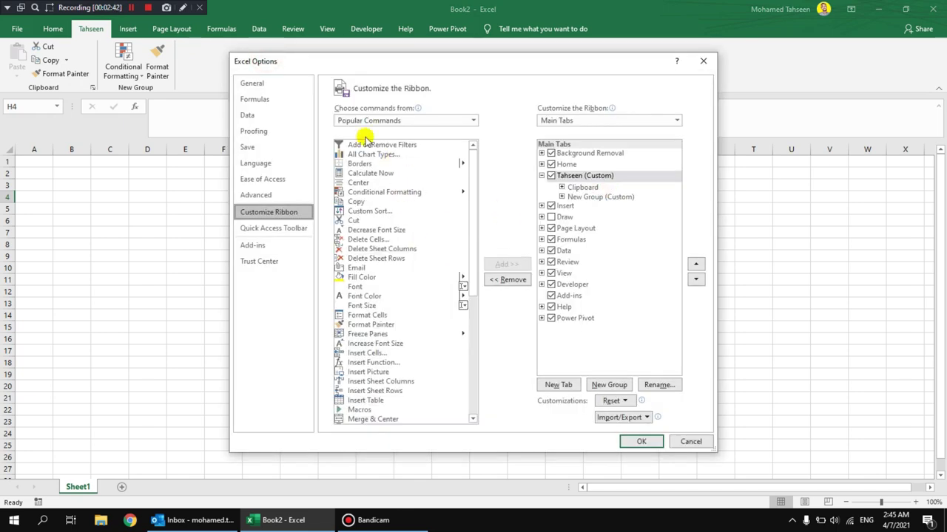
left_click(370, 122)
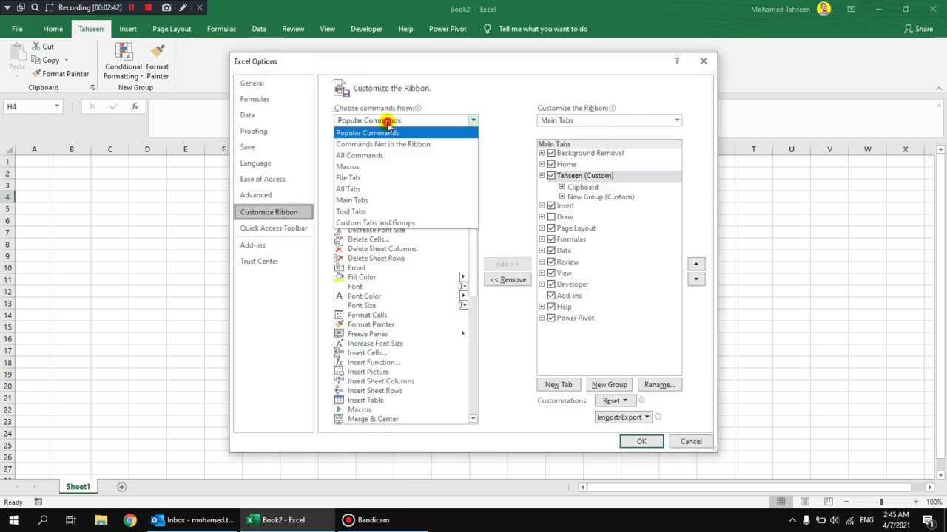
left_click(359, 200)
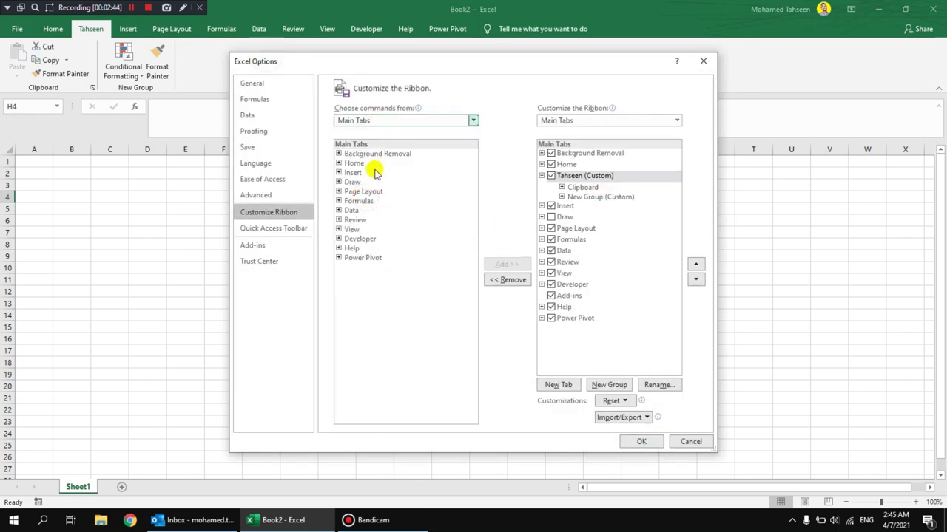
double_click(350, 211)
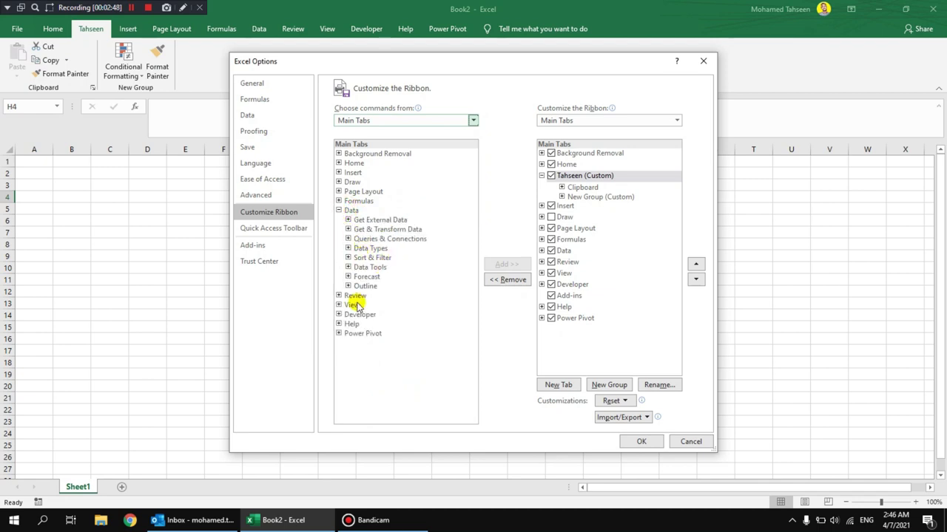
left_click(363, 258)
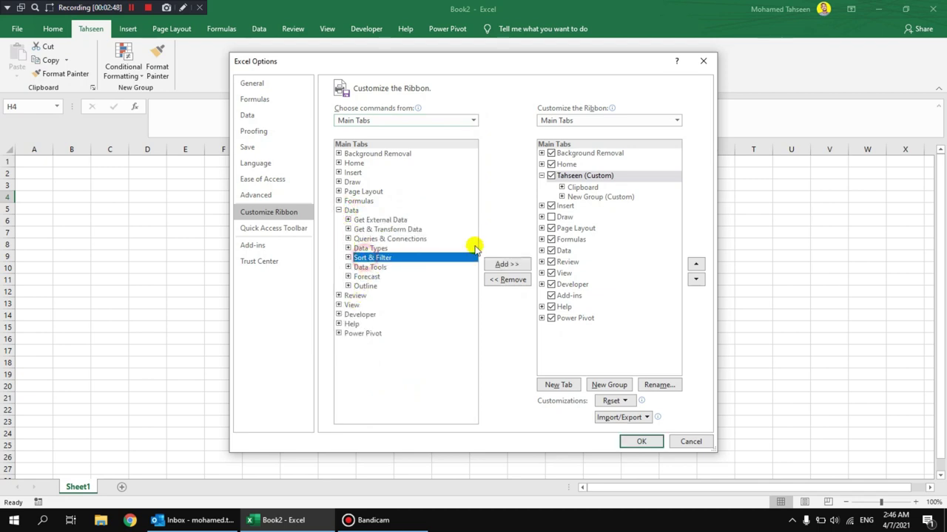
left_click(505, 265)
left_click(641, 441)
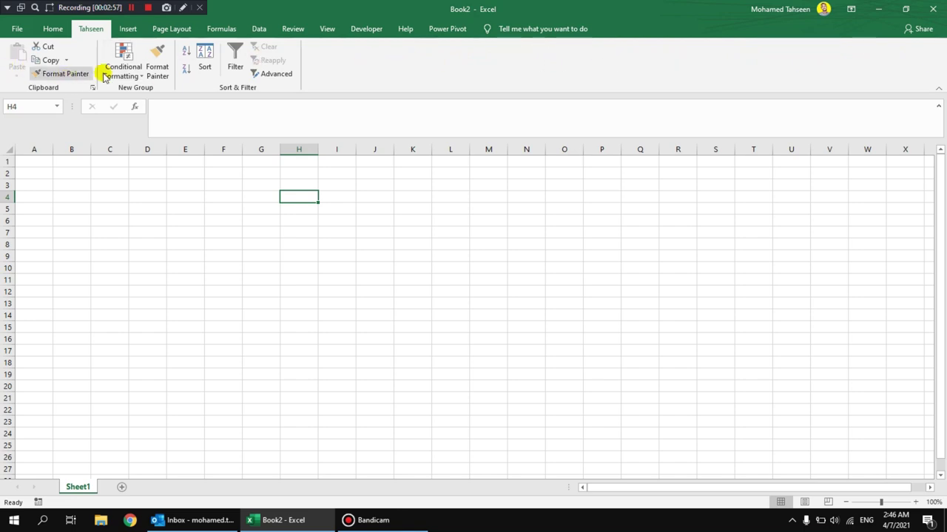
left_click(120, 31)
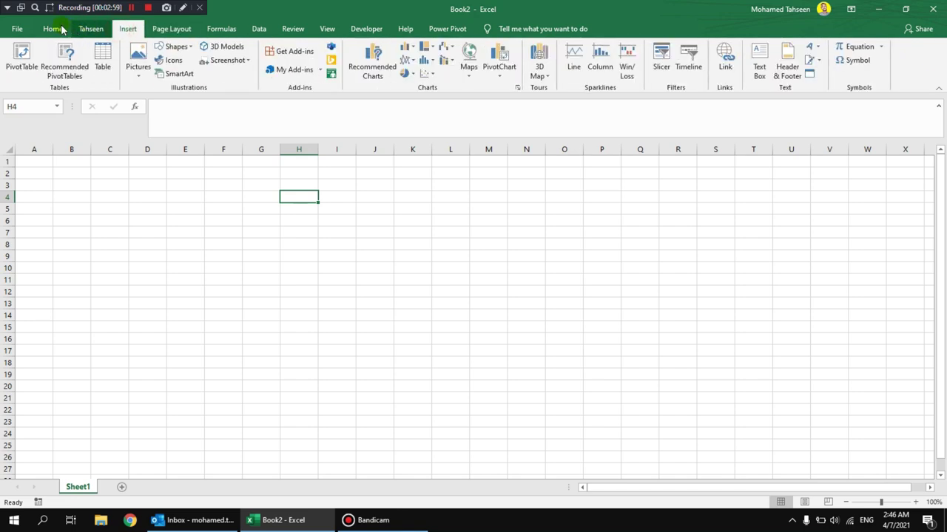
left_click(62, 28)
left_click(259, 28)
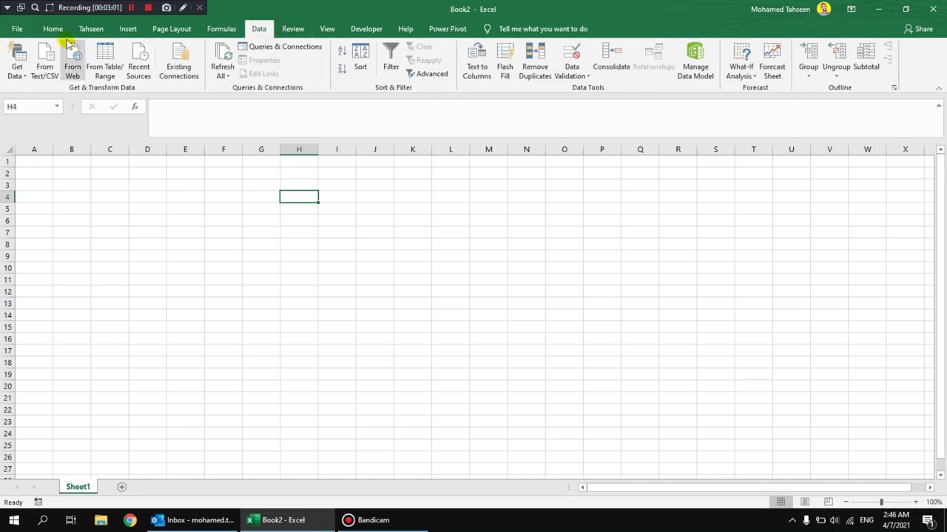
left_click(91, 29)
left_click(400, 234)
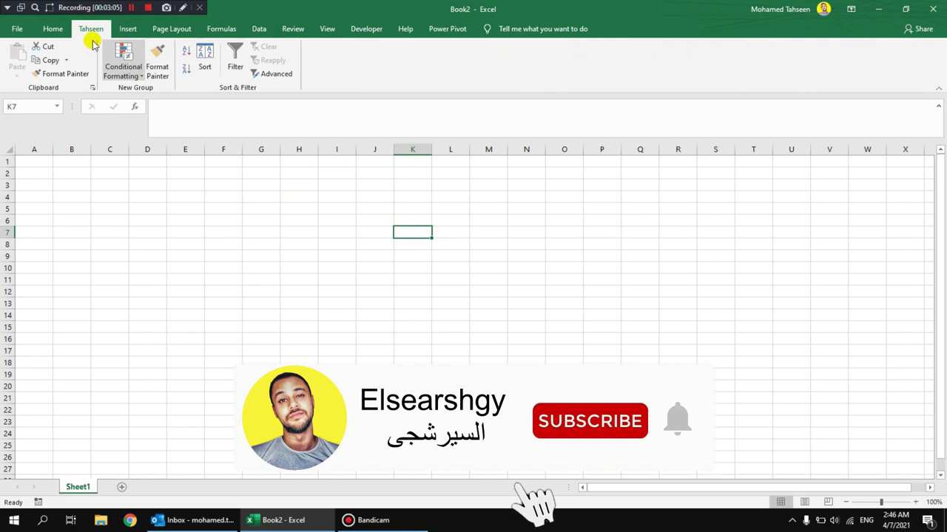
Hide the custom tab by turning off Show Tab, then apply
right_click(326, 50)
left_click(362, 62)
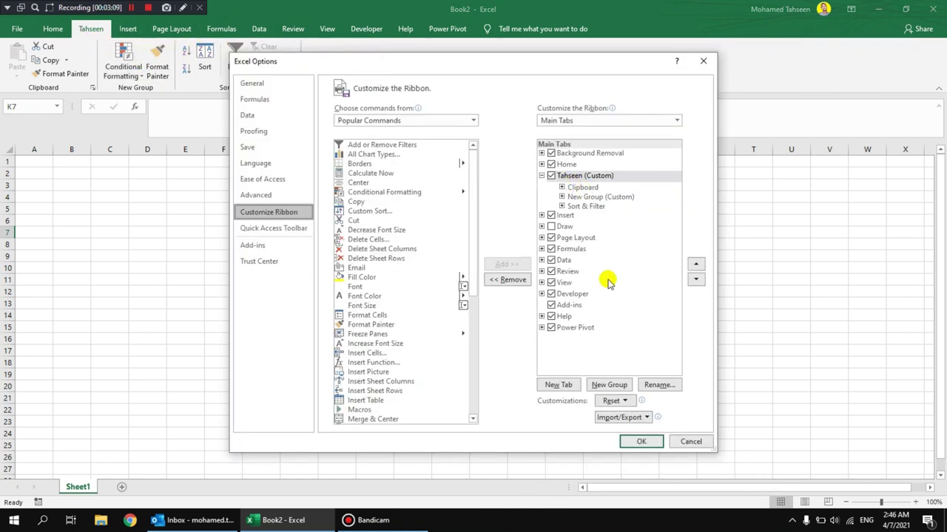
left_click(579, 176)
right_click(584, 178)
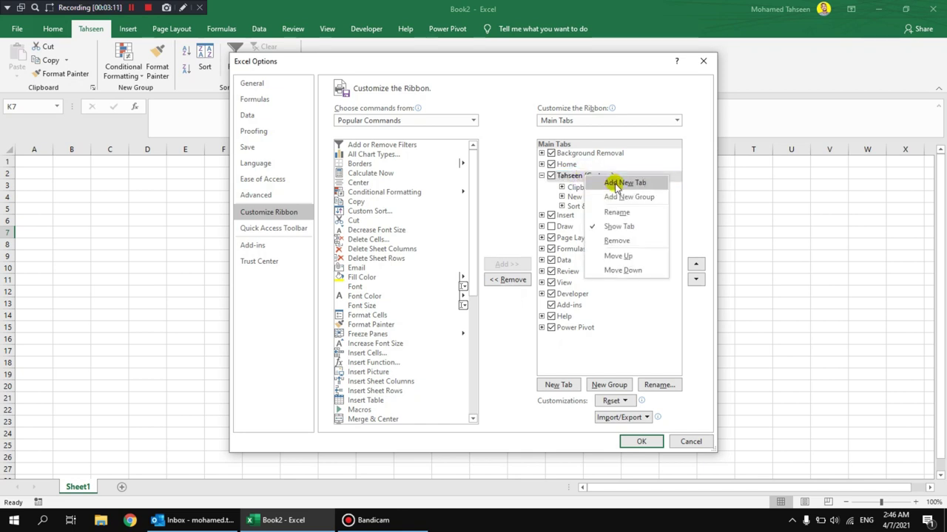
left_click(632, 227)
left_click(641, 442)
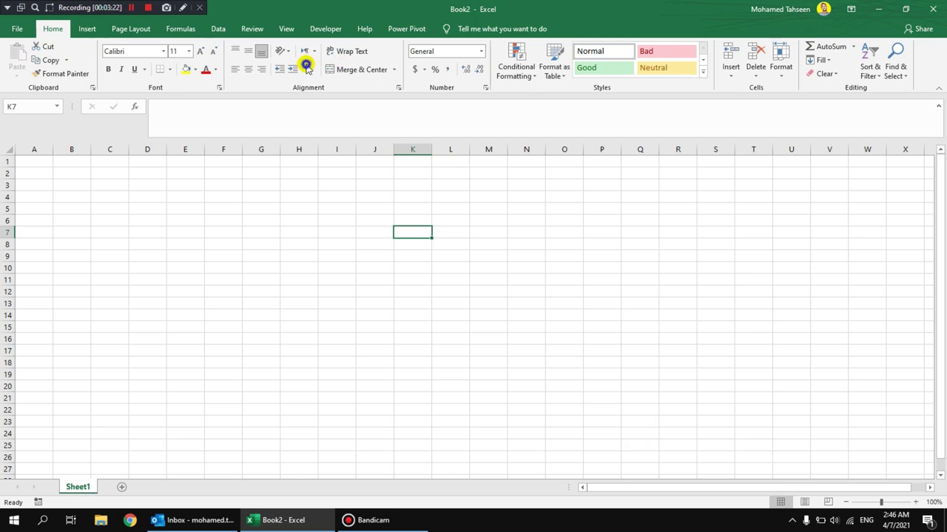
Re-tick the custom tab's checkbox so it shows again, and switch to it
right_click(309, 70)
left_click(351, 87)
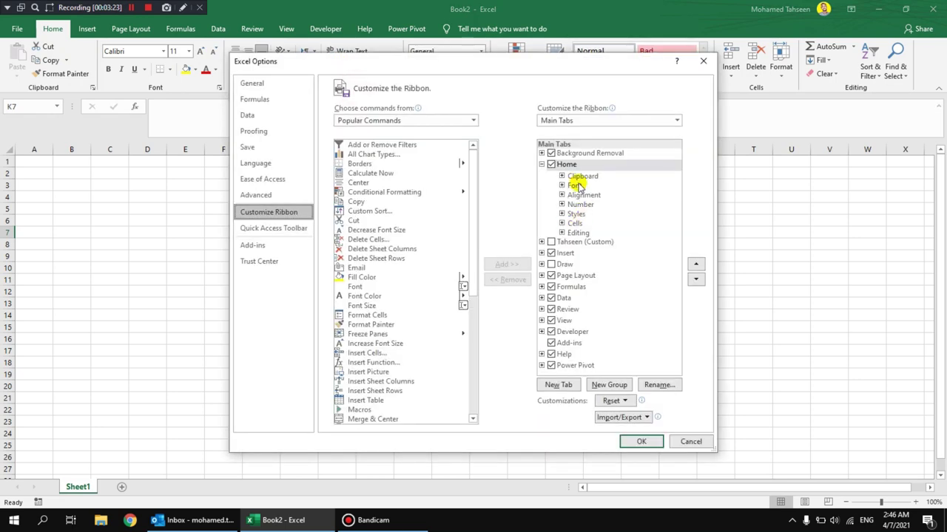
left_click(551, 241)
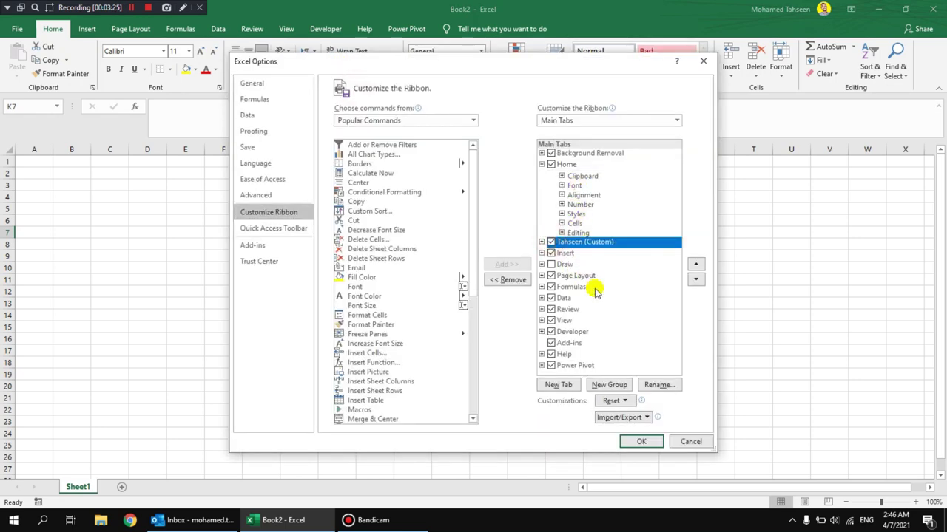
left_click(640, 442)
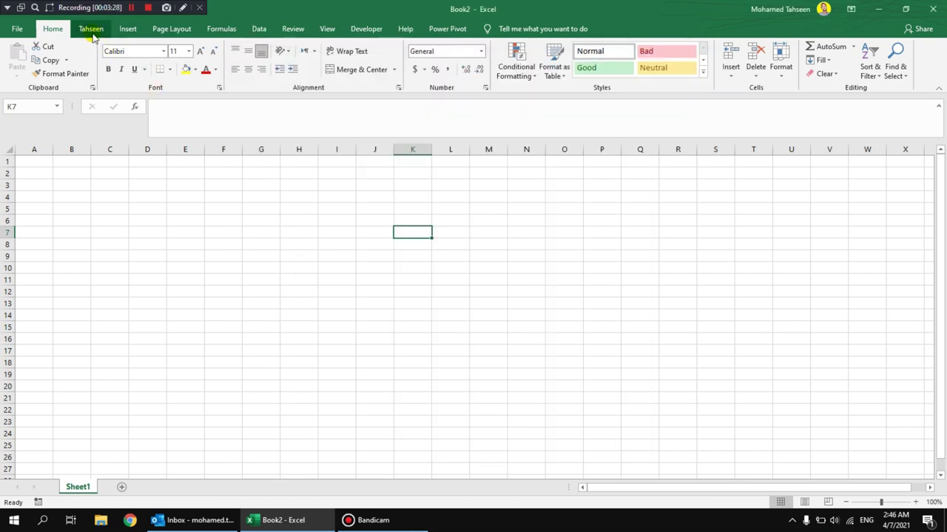
left_click(91, 30)
Choose Remove on the custom tab, then cancel to discard the removal
right_click(337, 56)
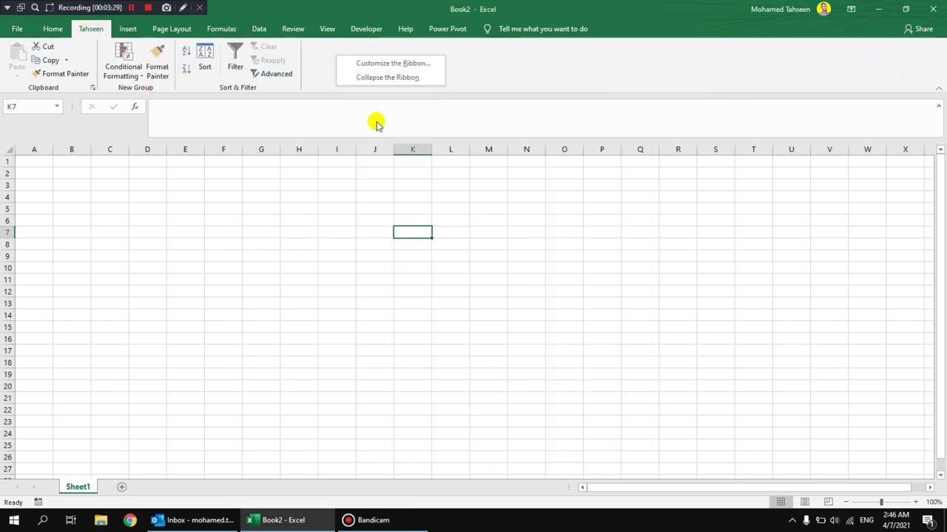
left_click(381, 66)
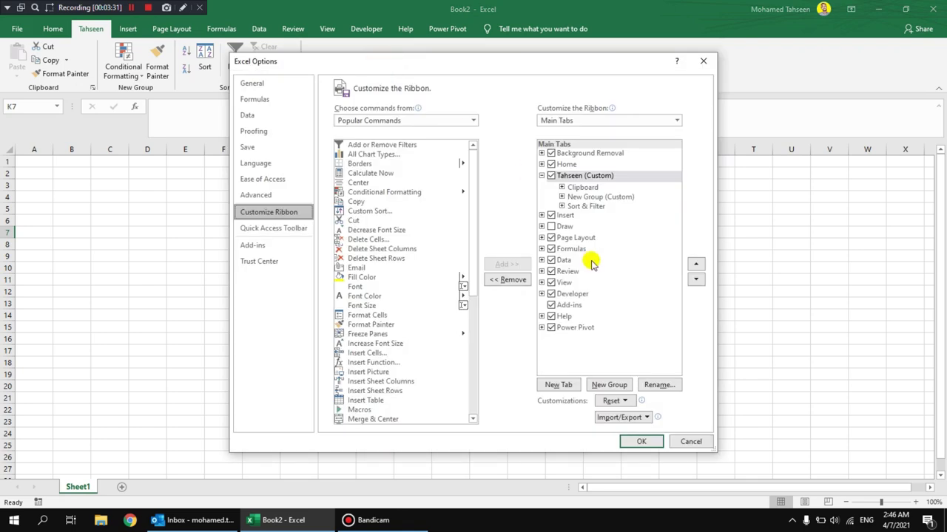
right_click(580, 176)
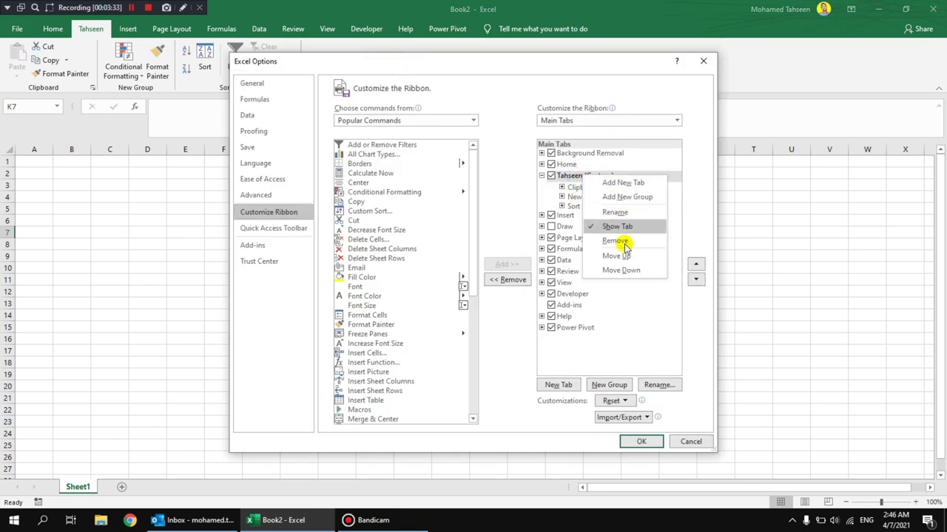
left_click(628, 242)
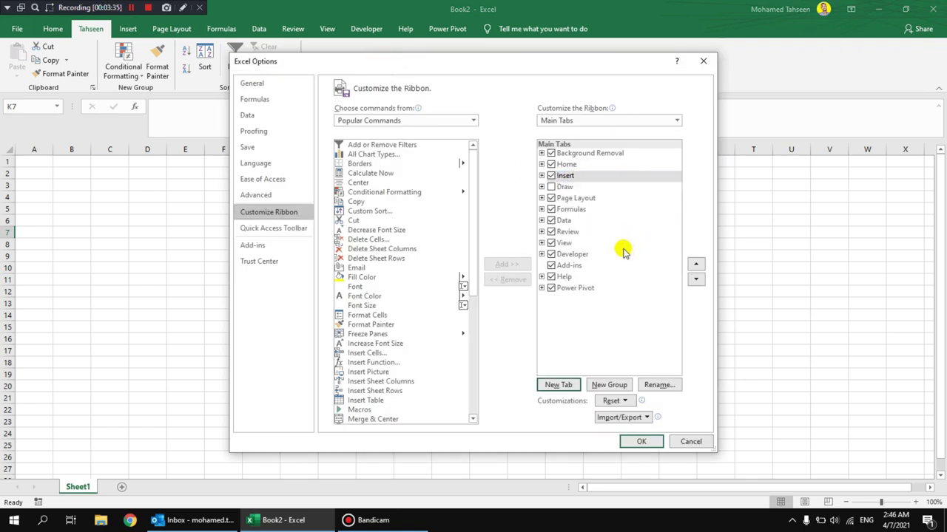
left_click(690, 442)
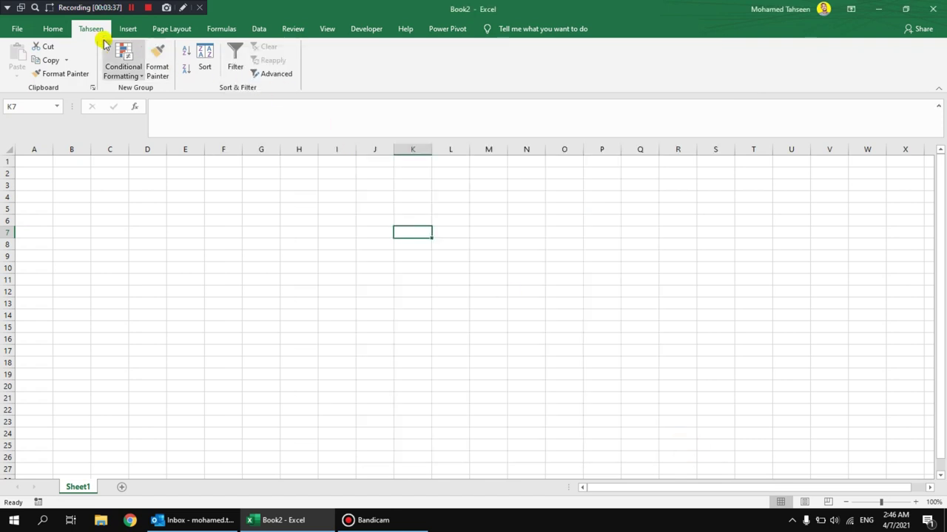
Drag the custom tab below Data in the Main Tabs list and apply
right_click(360, 64)
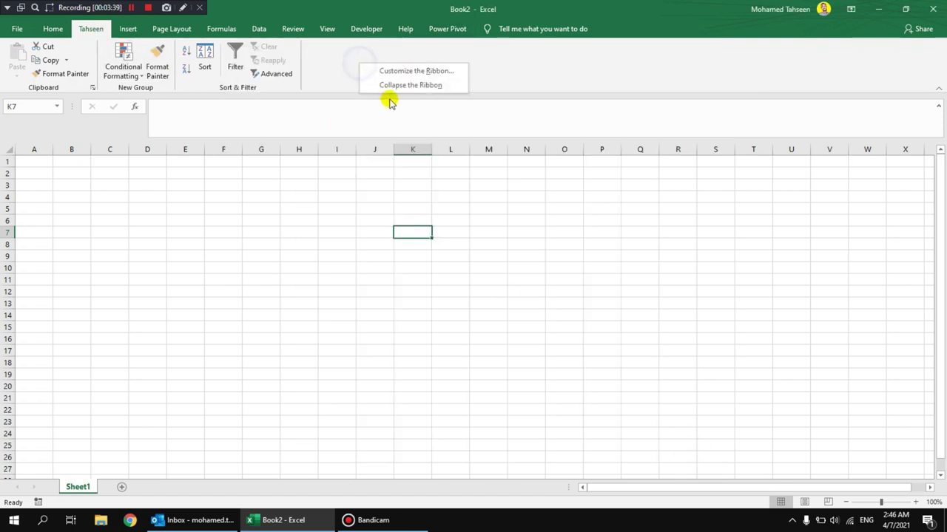
left_click(389, 70)
left_click_drag(575, 175, 578, 268)
left_click(633, 444)
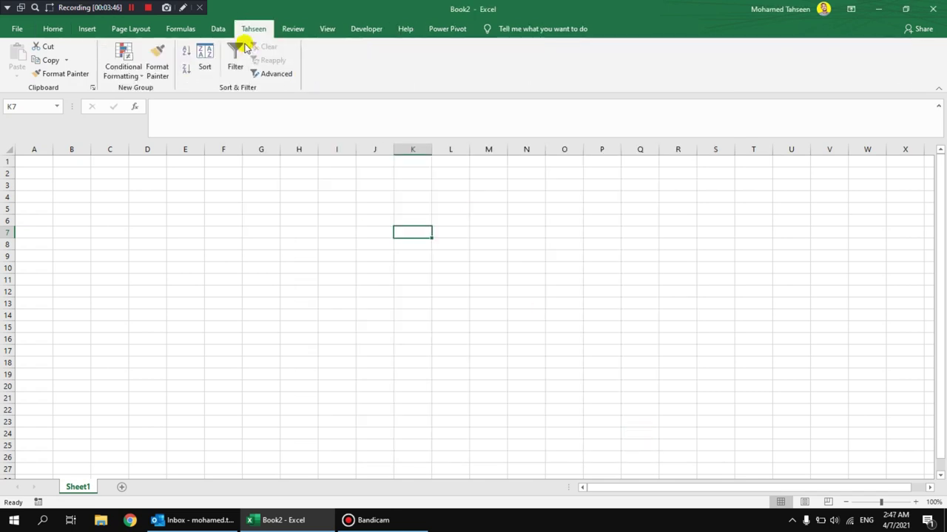
Remove the custom tab in Customize the Ribbon, apply, then select cell I8
left_click(219, 34)
left_click(241, 27)
right_click(313, 47)
left_click(361, 59)
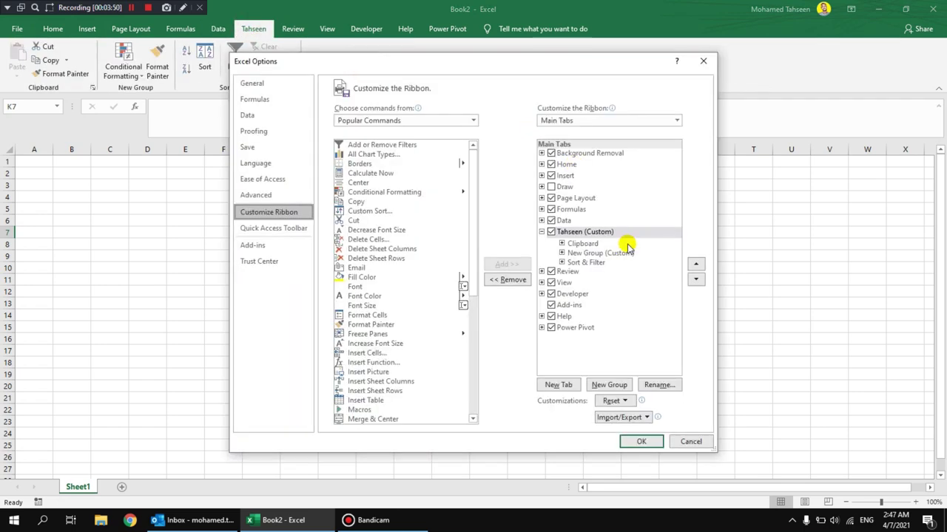
left_click(574, 233)
right_click(573, 233)
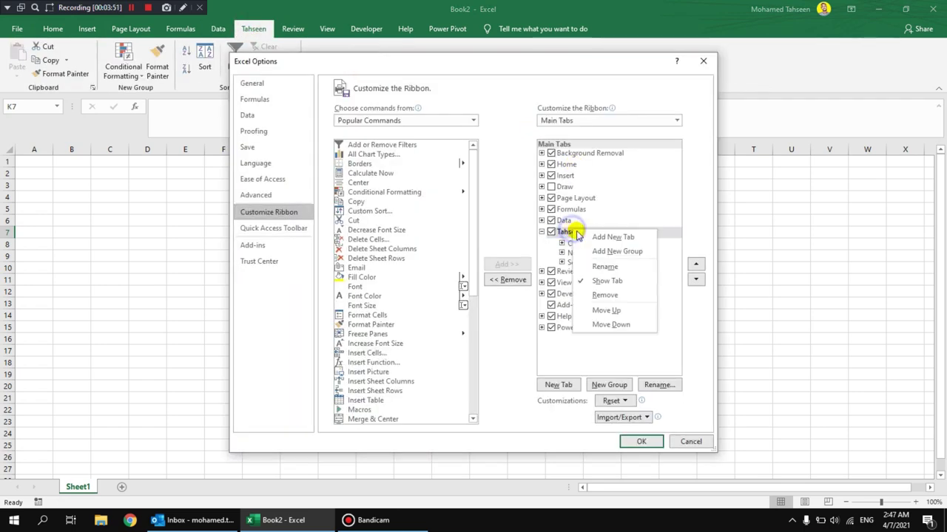
left_click(608, 303)
left_click(641, 442)
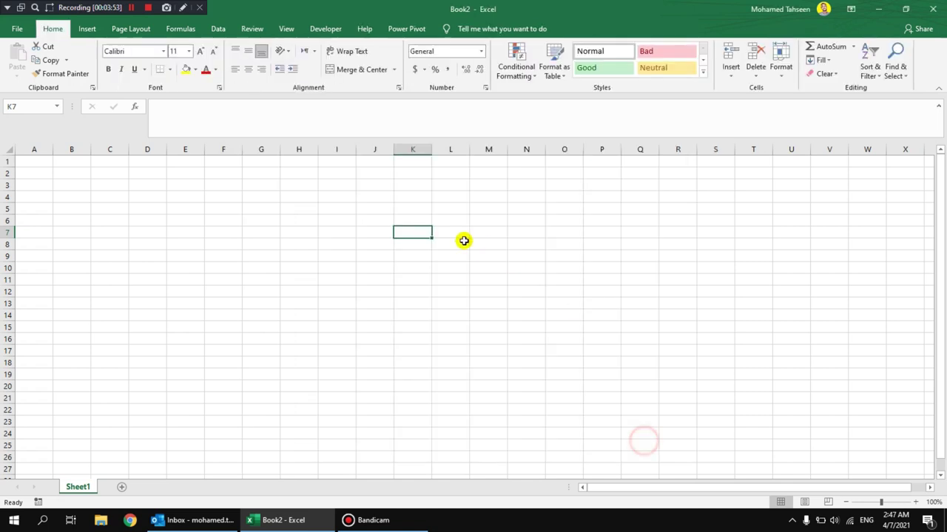
left_click(336, 244)
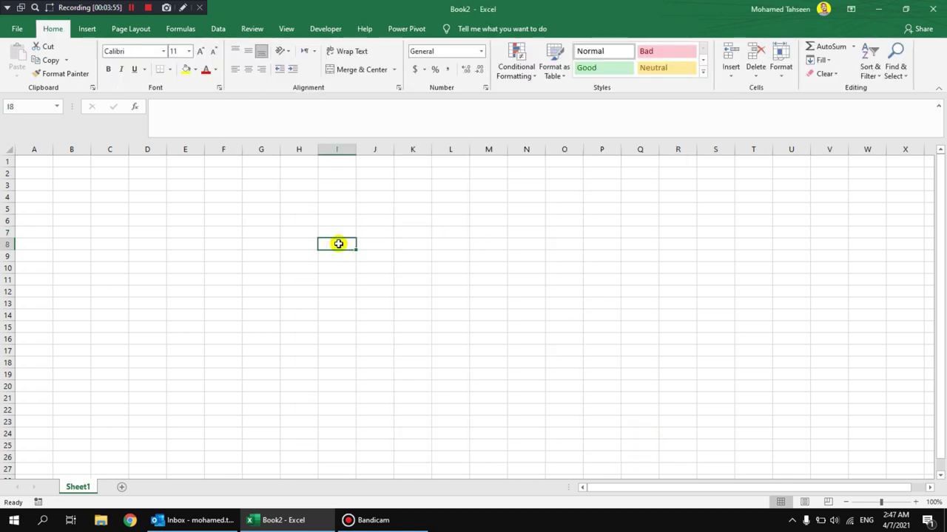